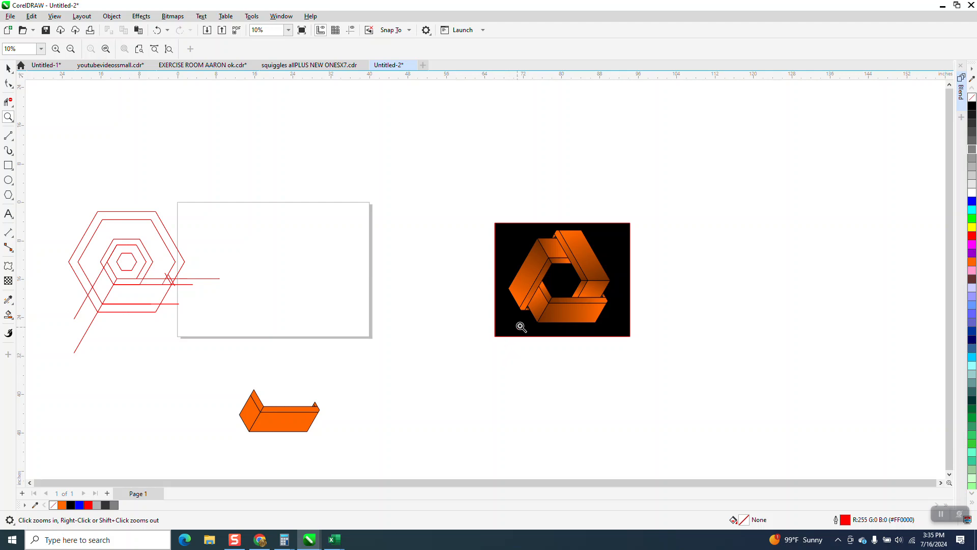
# - Draw a six-sided polygon on the page, about 22.4 in wide and 25.9 in high
pyautogui.moveTo(59, 203); pyautogui.dragTo(262, 325)
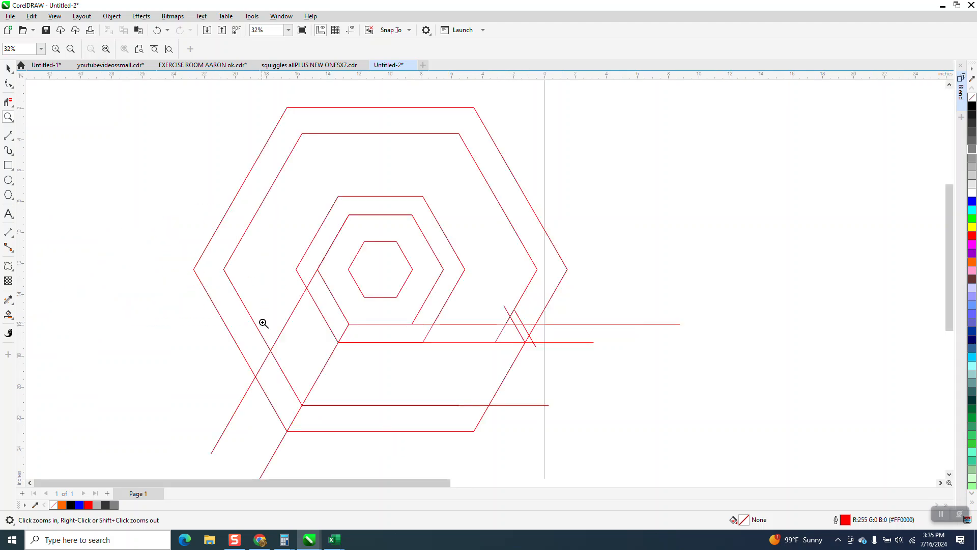
pyautogui.rightClick(234, 244)
pyautogui.click(9, 68)
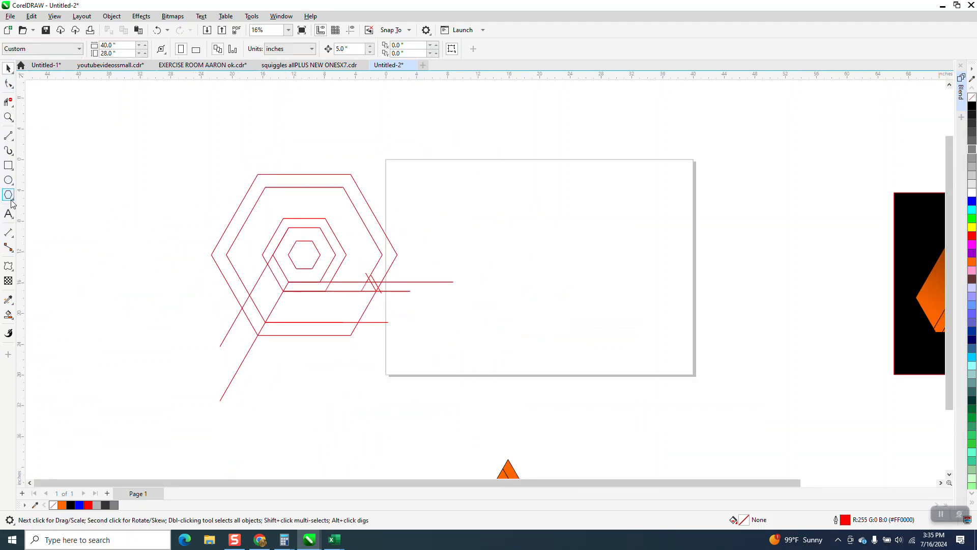
pyautogui.click(9, 199)
pyautogui.click(42, 195)
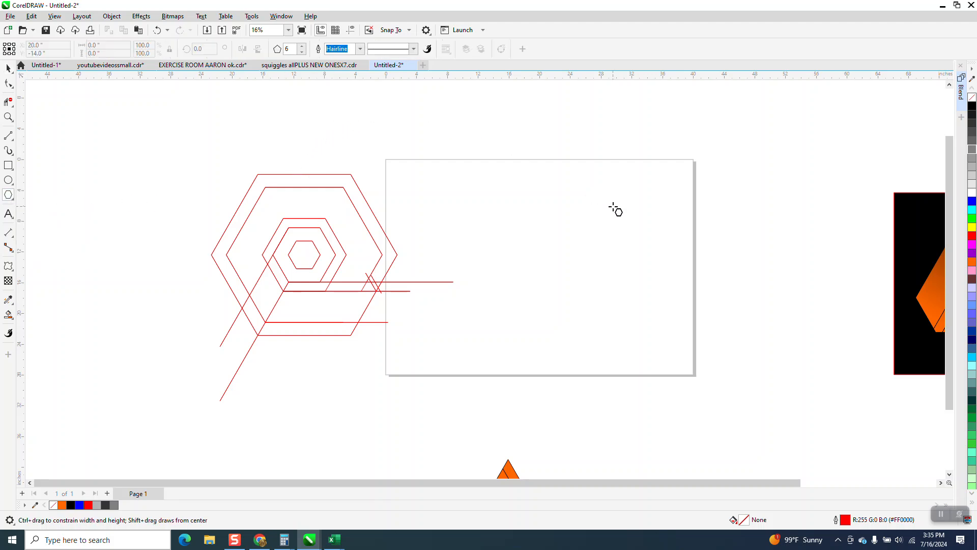
pyautogui.moveTo(654, 209); pyautogui.dragTo(456, 309)
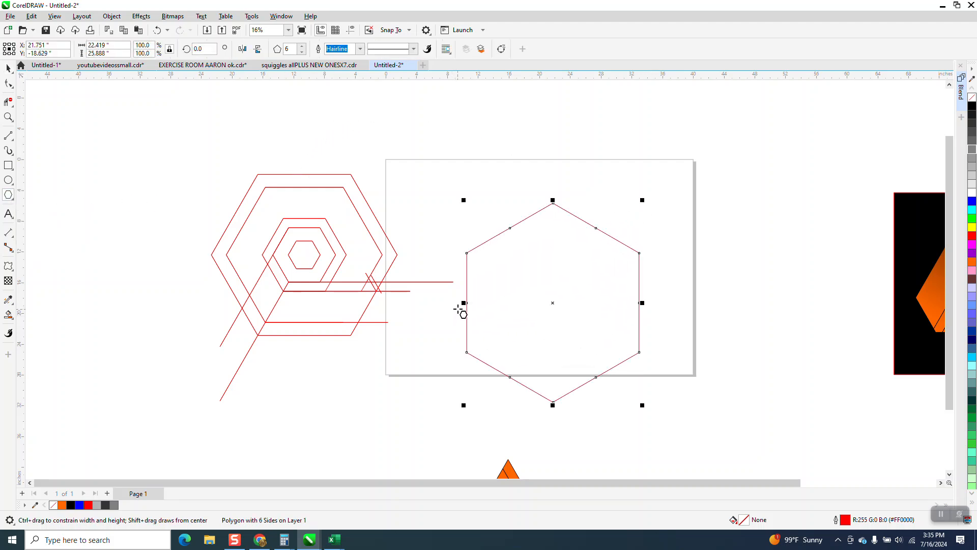
# - Center the hexagon on the page and rotate it to 30 degrees
pyautogui.press('p')
pyautogui.click(203, 49)
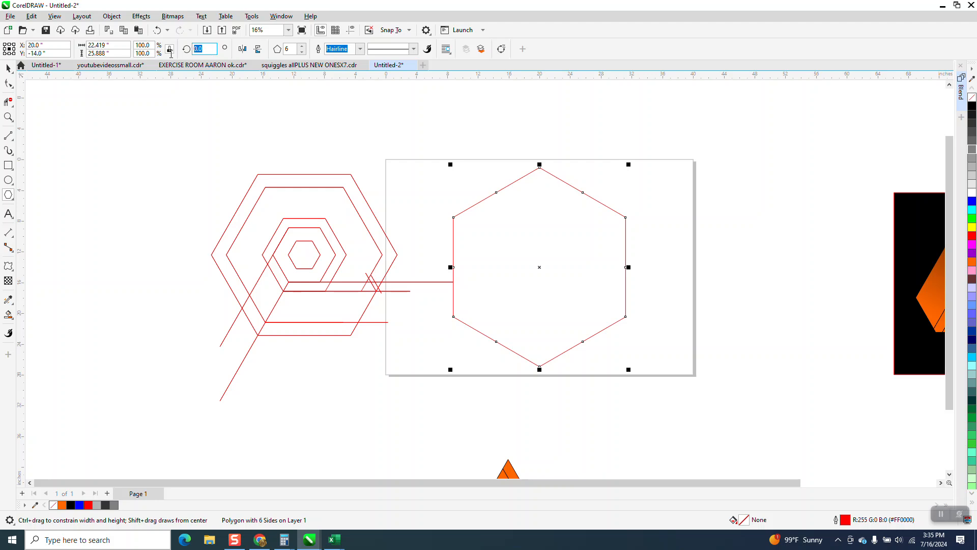
pyautogui.write('30')
pyautogui.press('Return')
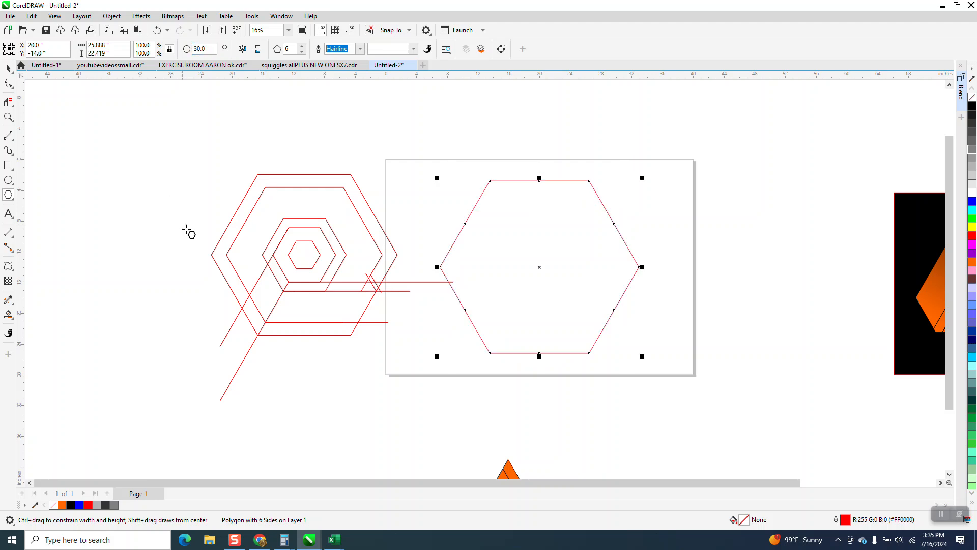
# - Make concentric smaller copies of the hexagon, scaled from its center to about 92% and 43.5% of its size
pyautogui.click(15, 143)
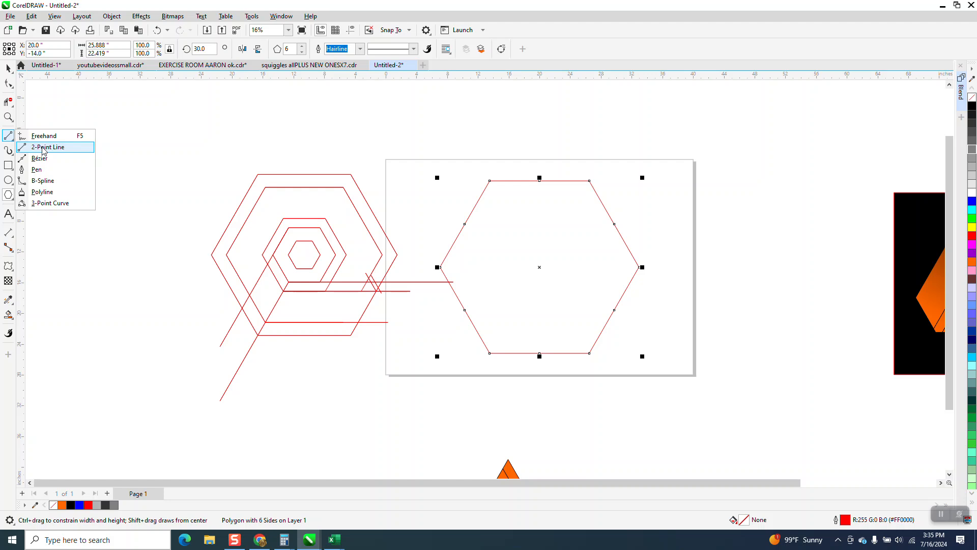
pyautogui.click(46, 146)
pyautogui.click(8, 68)
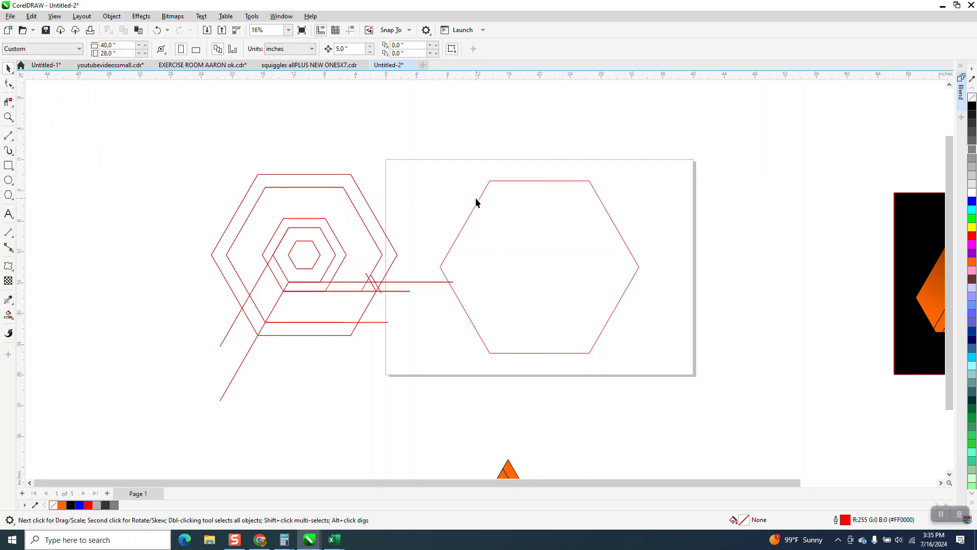
pyautogui.click(540, 189)
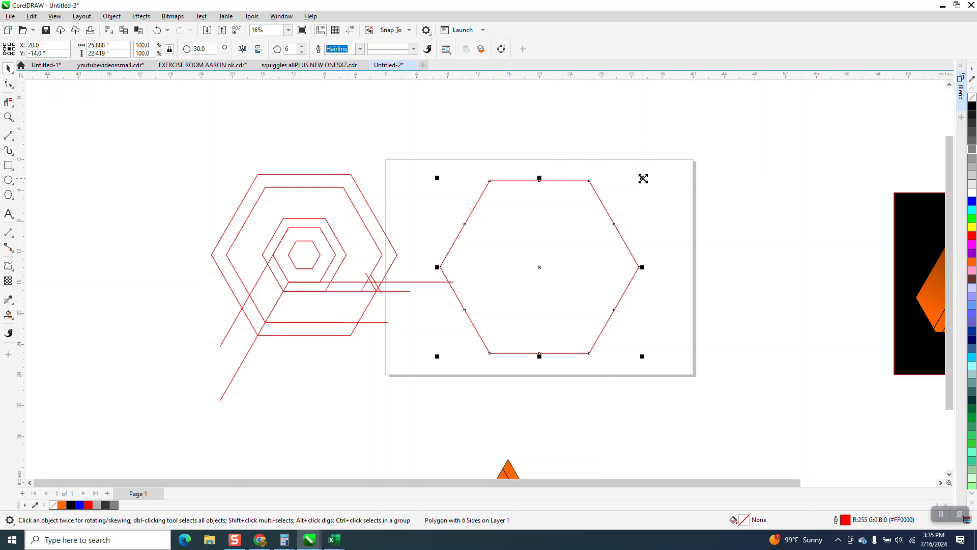
pyautogui.moveTo(643, 178); pyautogui.dragTo(587, 226)
pyautogui.rightClick(639, 186)
pyautogui.hotkey('ctrl', 'r')
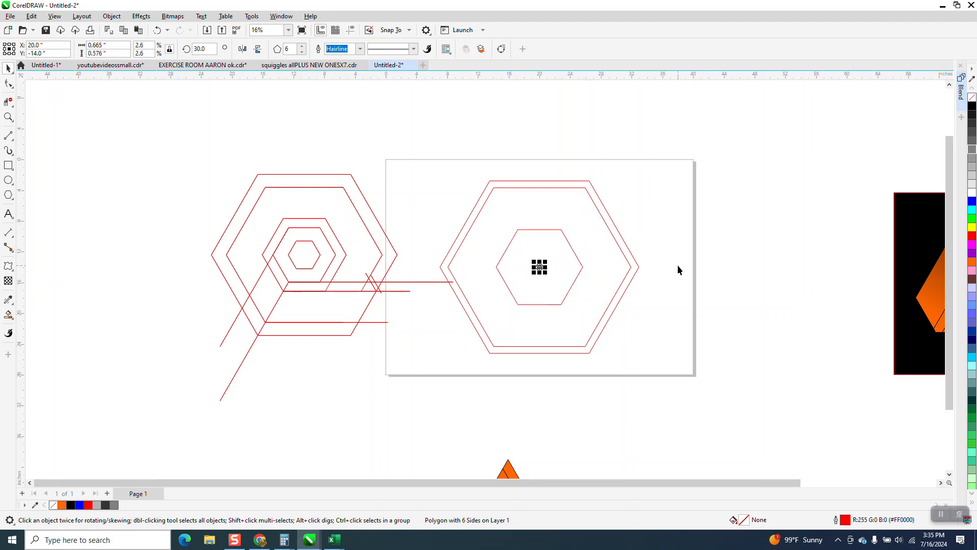
# - Add an innermost concentric hexagon copy about 8.5 in wide, and shrink the second-largest hexagon to about 23.2 in wide
pyautogui.click(678, 269)
pyautogui.click(579, 259)
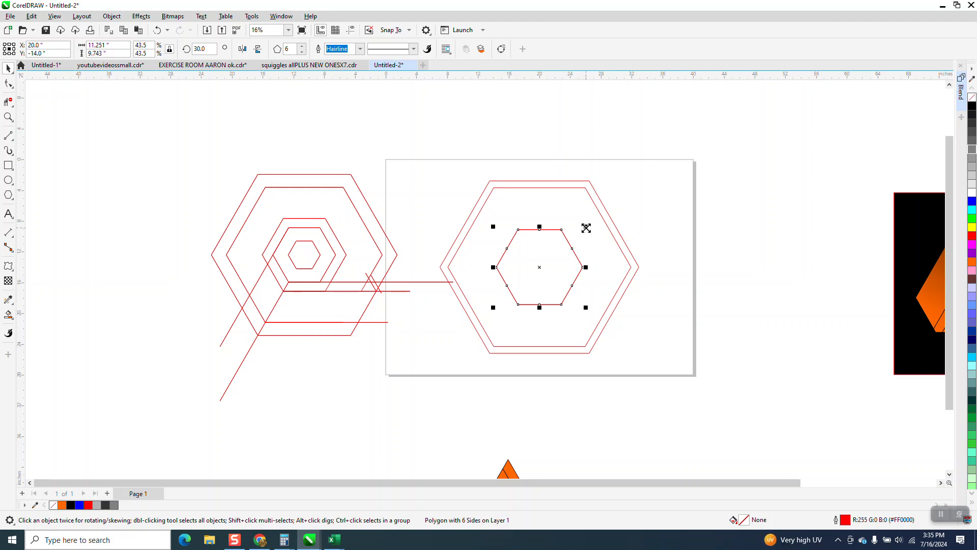
pyautogui.moveTo(586, 228); pyautogui.dragTo(585, 237)
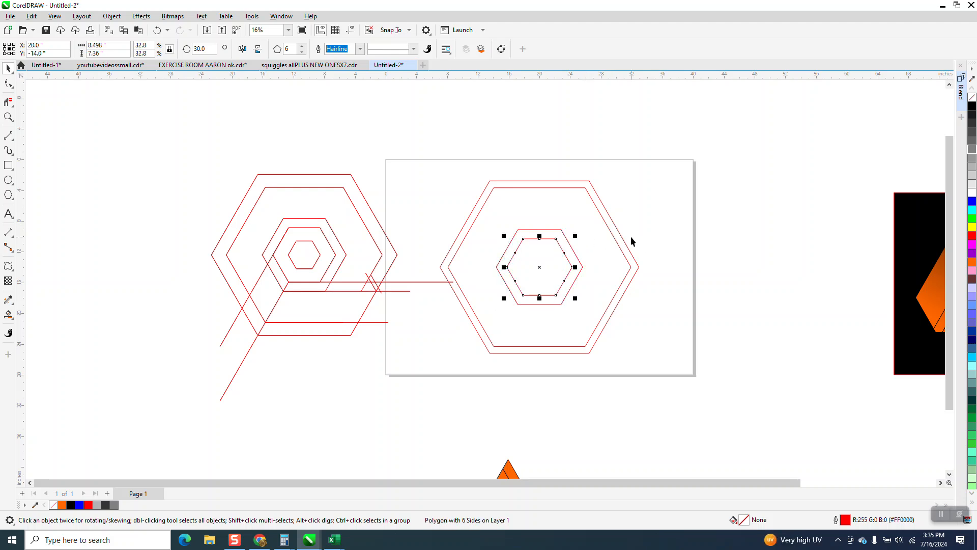
pyautogui.click(597, 210)
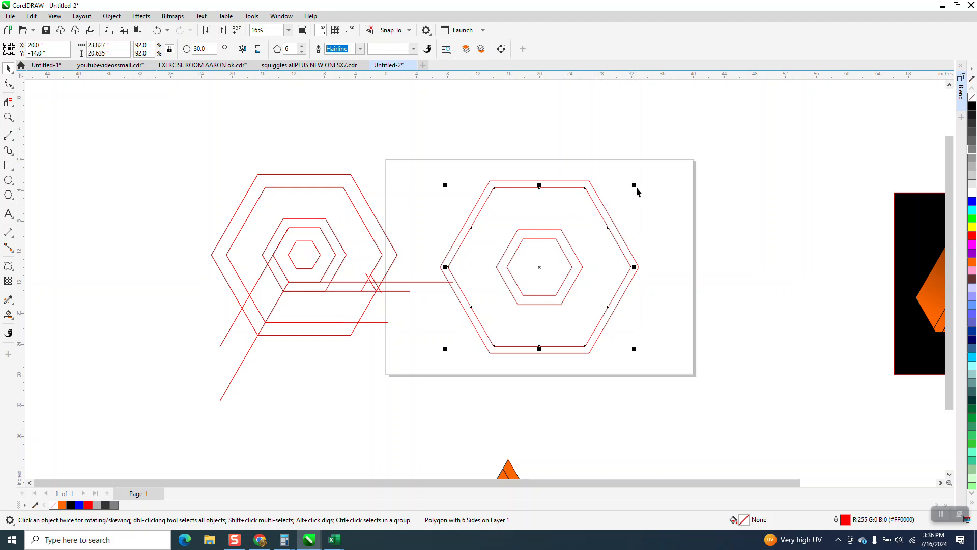
pyautogui.moveTo(633, 185); pyautogui.dragTo(634, 187)
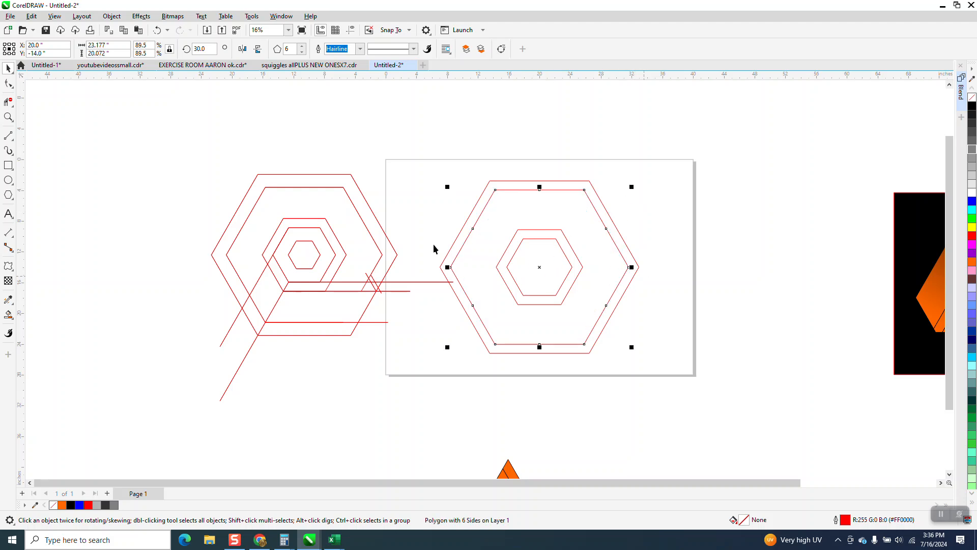
# - Draw a 2-point line extending the innermost hexagon's upper-left side down past the outer hexagon, and copy it to that hexagon's lower-left vertex
pyautogui.click(9, 136)
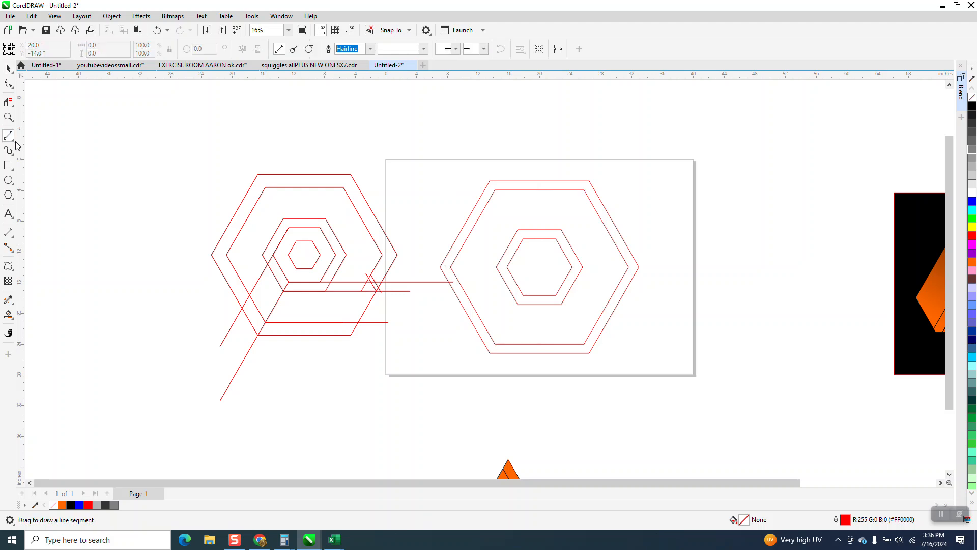
pyautogui.click(13, 141)
pyautogui.click(46, 147)
pyautogui.moveTo(507, 267); pyautogui.dragTo(429, 372)
pyautogui.hotkey('ctrl', 'z')
pyautogui.moveTo(524, 239); pyautogui.dragTo(440, 412)
pyautogui.press('space')
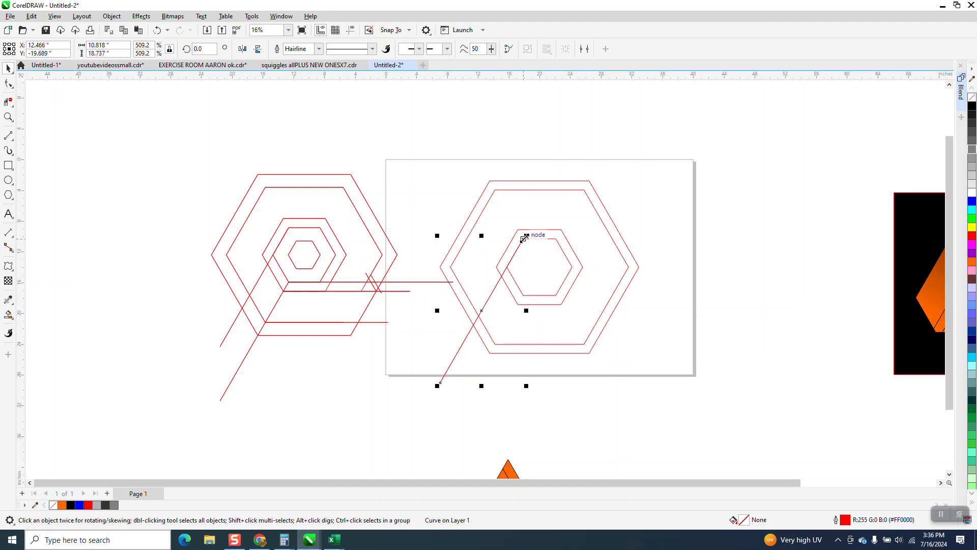
pyautogui.moveTo(525, 238); pyautogui.dragTo(531, 301)
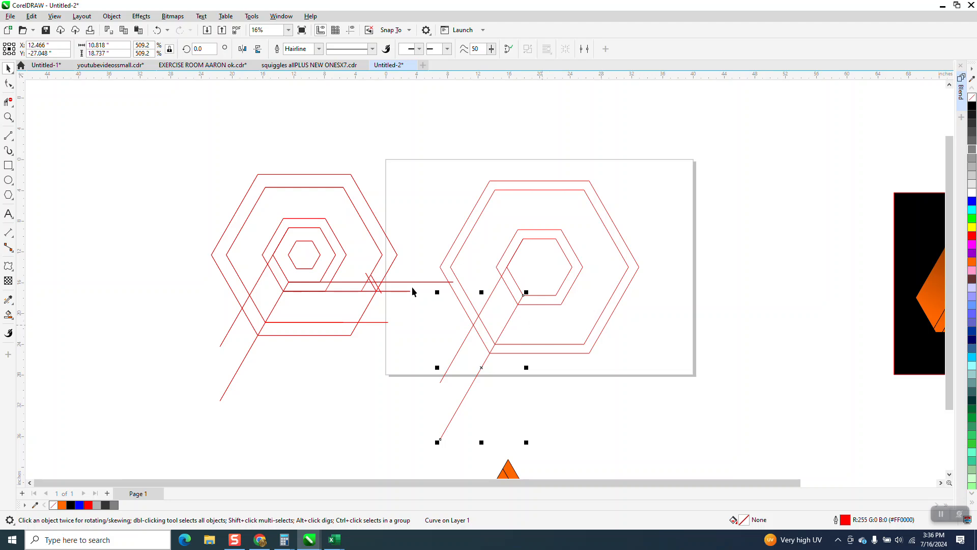
pyautogui.click(11, 140)
pyautogui.click(38, 158)
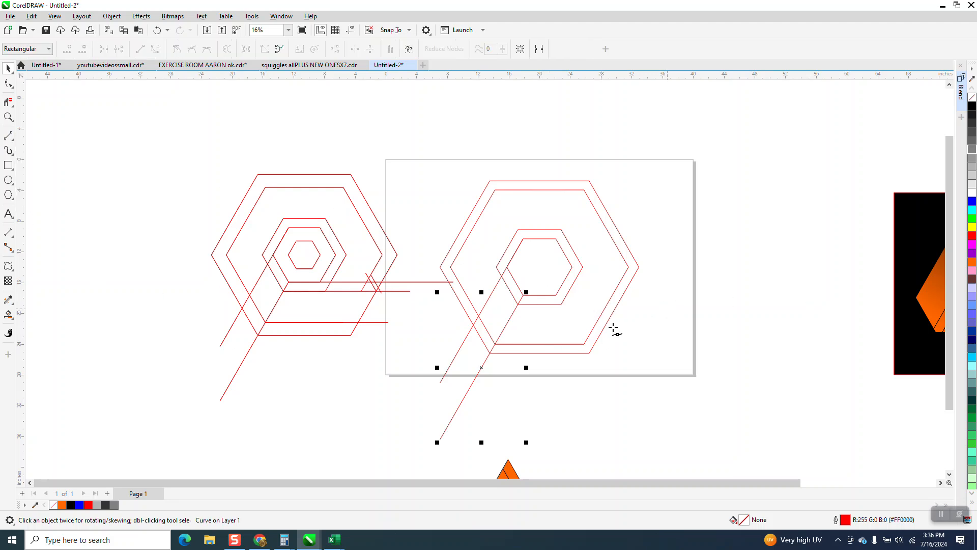
pyautogui.click(524, 293)
pyautogui.moveTo(758, 314); pyautogui.dragTo(769, 317)
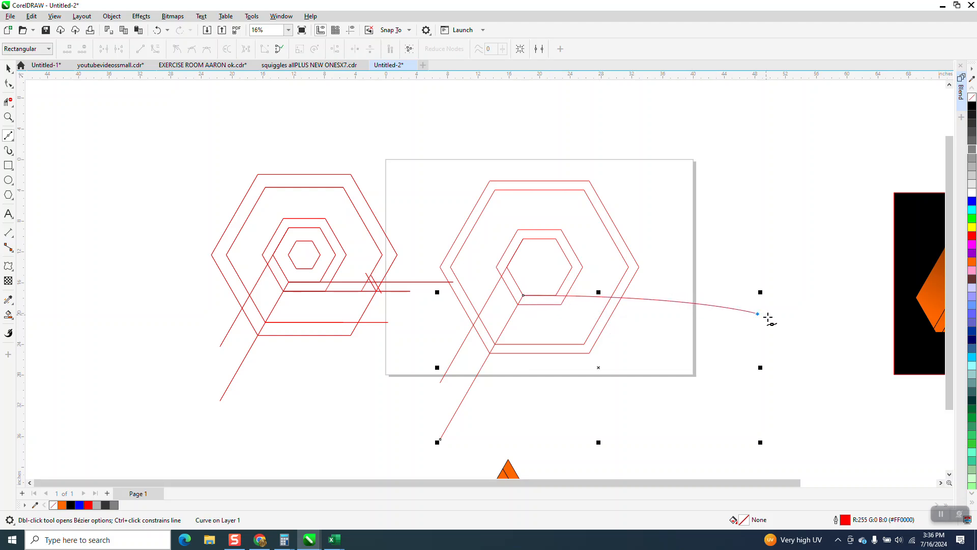
pyautogui.press('XF86Calculator')
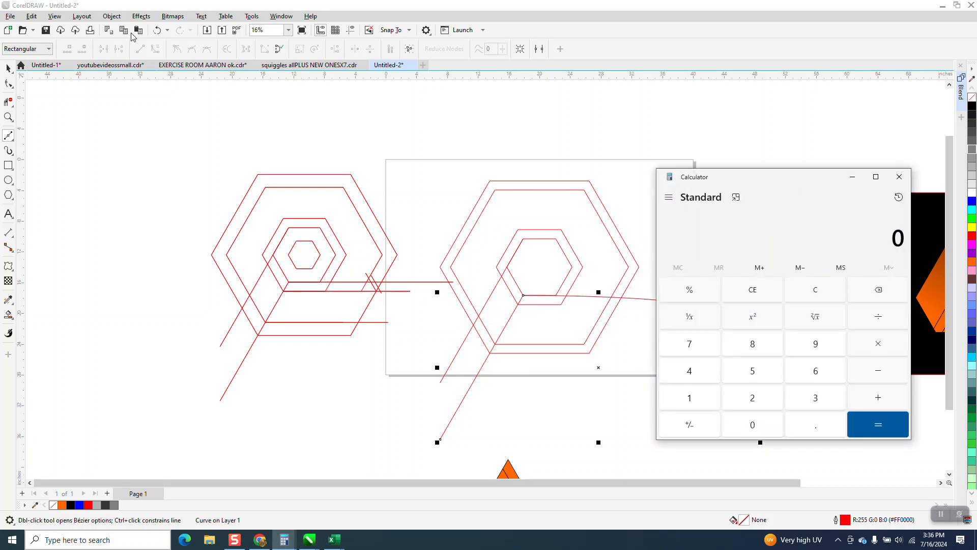
pyautogui.click(900, 176)
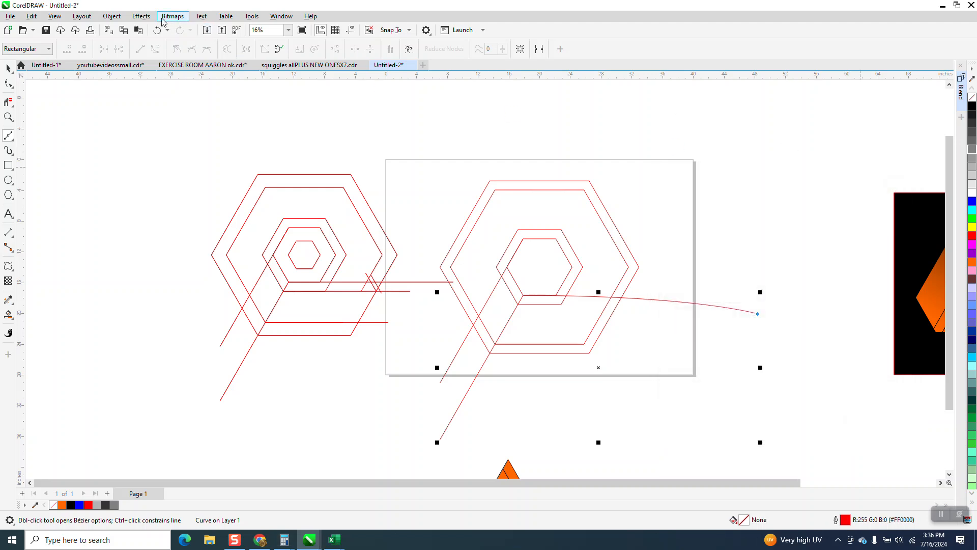
pyautogui.click(157, 30)
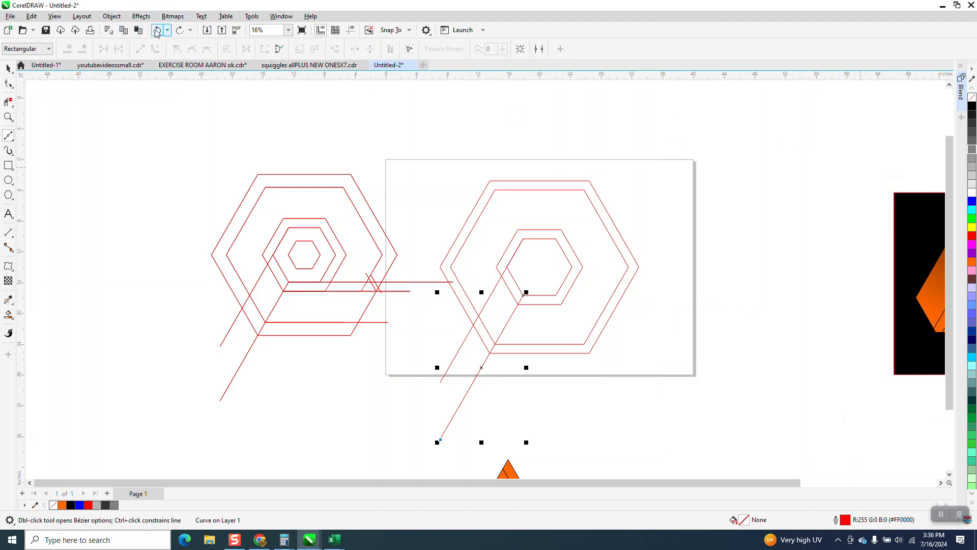
# - Draw horizontal 2-point lines rightward from the lower-right vertices of the innermost, second-smallest and second-largest hexagons, the latter two about 16 and 7 in long
pyautogui.click(13, 140)
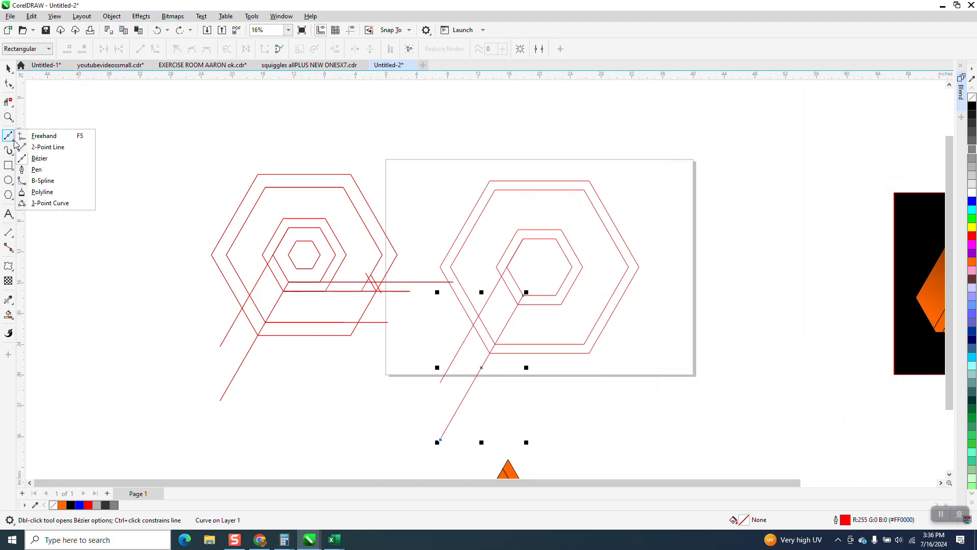
pyautogui.click(49, 147)
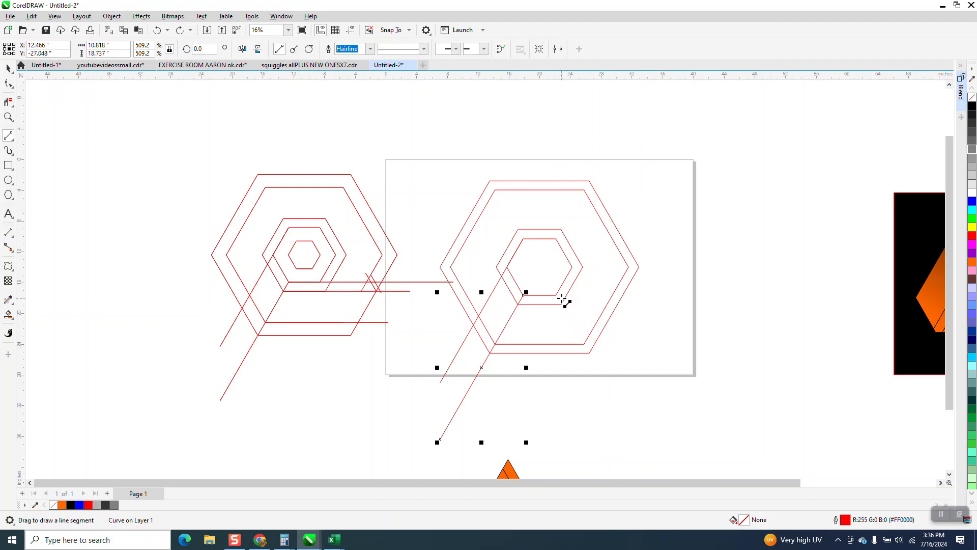
pyautogui.moveTo(557, 296); pyautogui.dragTo(689, 295)
pyautogui.moveTo(562, 305); pyautogui.dragTo(685, 306)
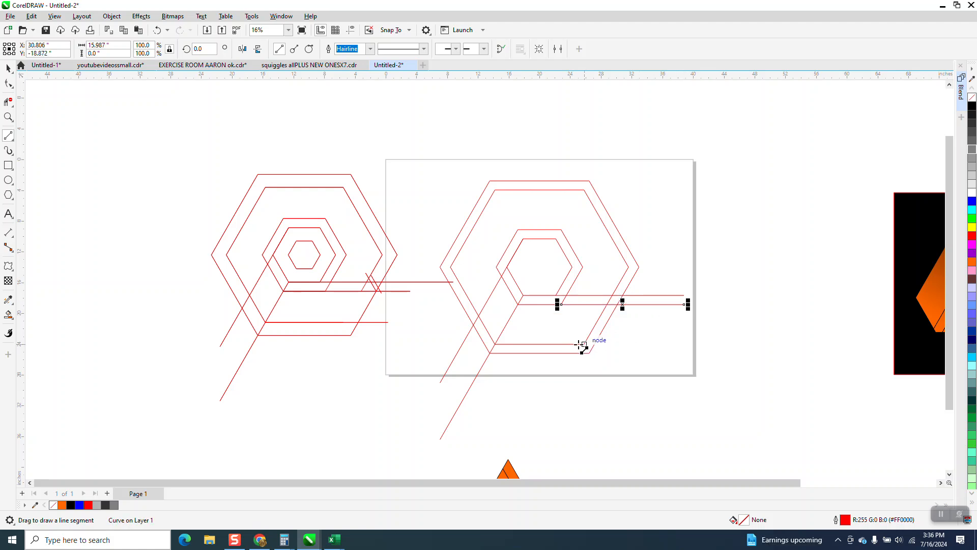
pyautogui.moveTo(582, 345); pyautogui.dragTo(642, 344)
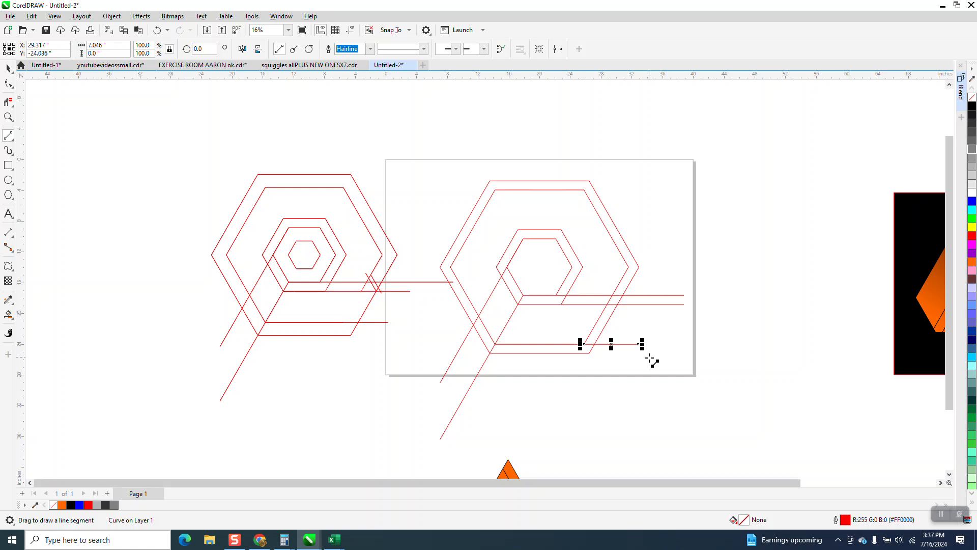
# - Use Virtual Segment Delete to remove the second-largest hexagon's lower-right side below the second of the three horizontal lines
pyautogui.click(8, 101)
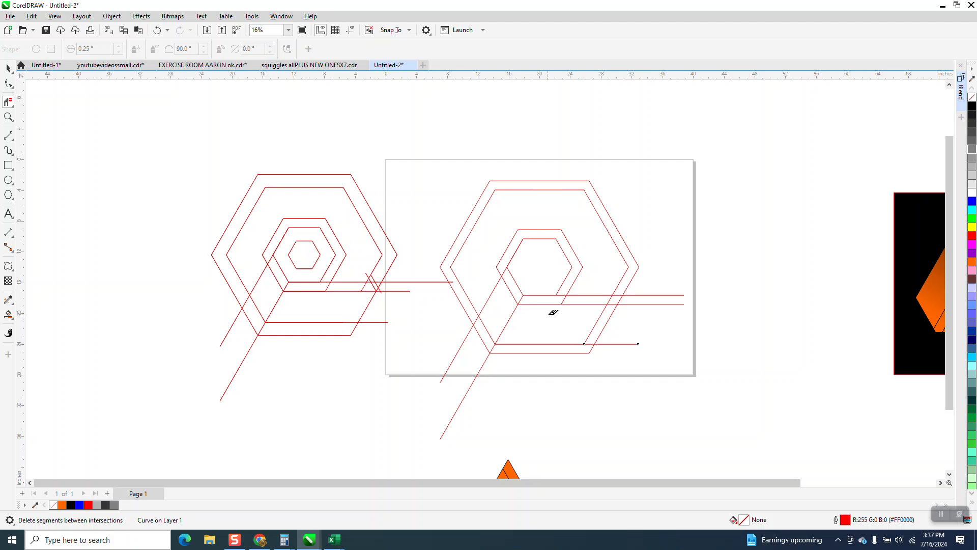
pyautogui.click(601, 321)
# - Examine the small triangular tip of the orange reference piece and the crossing short lines that form it in the finished construction
pyautogui.scroll(-2, 631, 245)
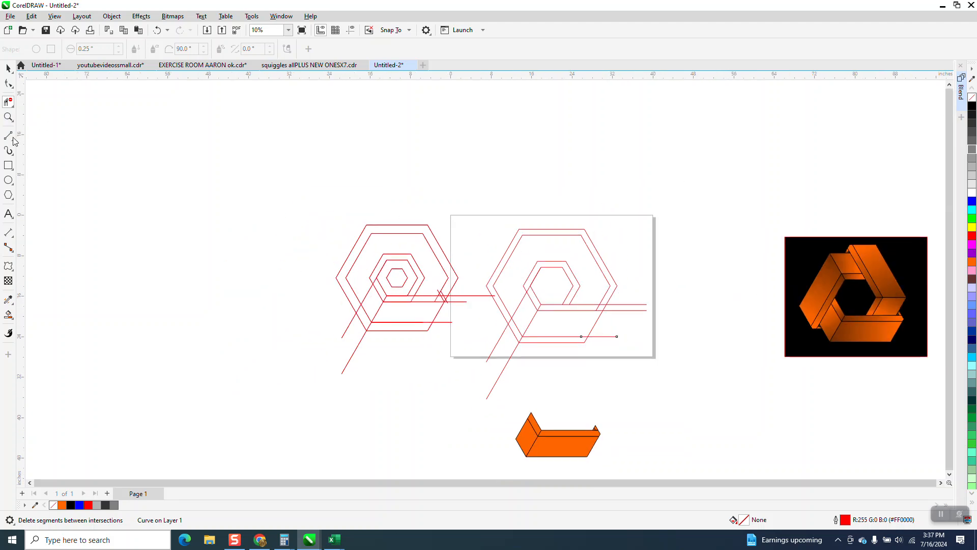
pyautogui.click(8, 117)
pyautogui.moveTo(580, 419); pyautogui.dragTo(654, 462)
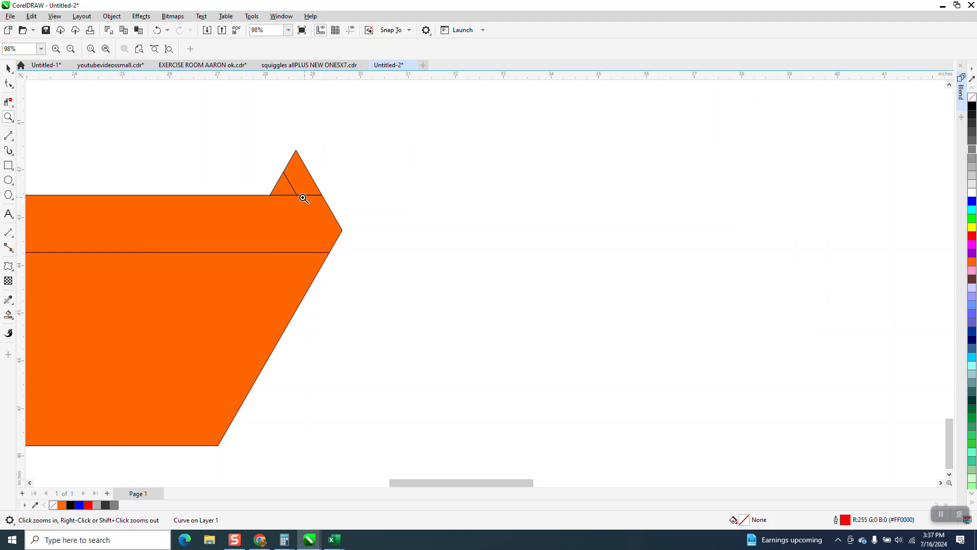
pyautogui.scroll(-7, 303, 199)
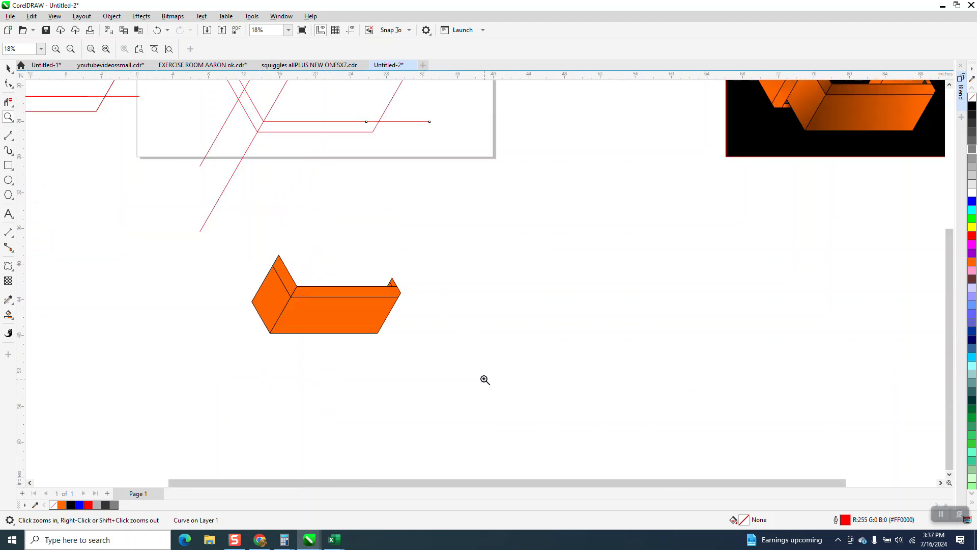
pyautogui.scroll(-1, 66, 175)
pyautogui.scroll(-1, 194, 253)
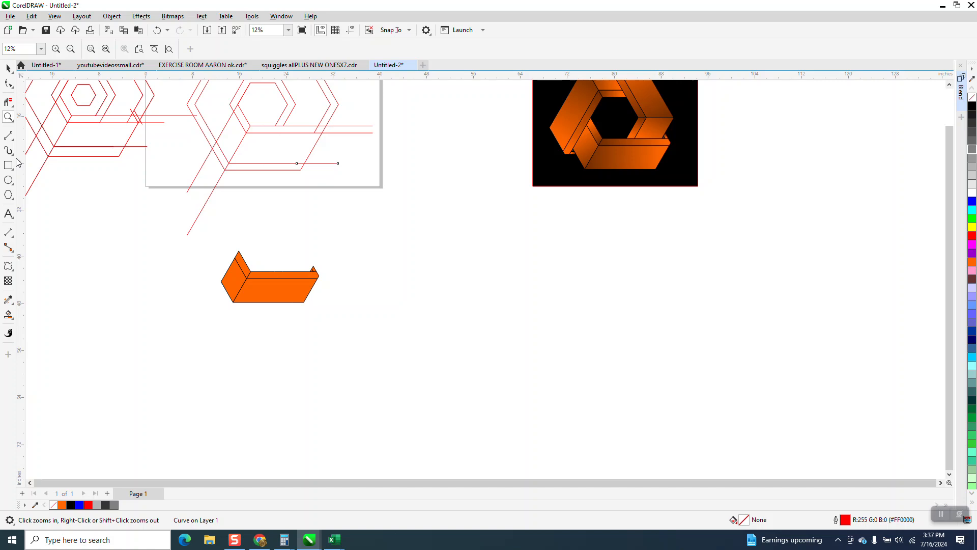
pyautogui.moveTo(114, 109); pyautogui.dragTo(193, 154)
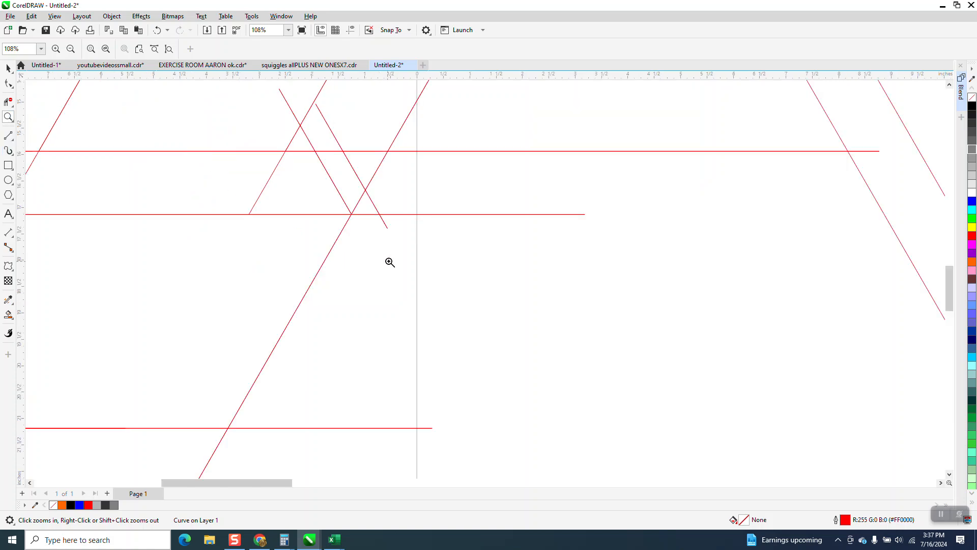
pyautogui.scroll(-5, 407, 265)
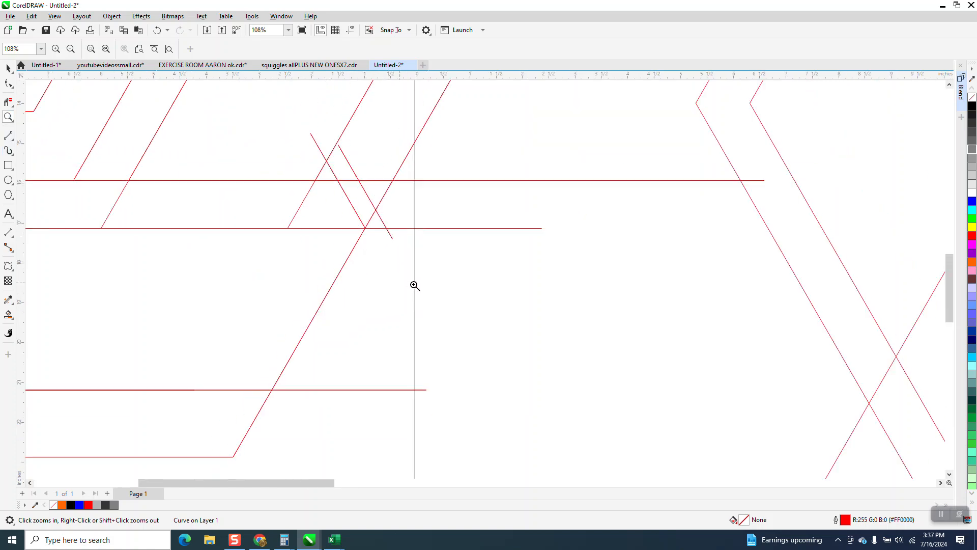
# - Draw a short diagonal 2-point line through the points where the upper two horizontals meet the outer hexagons' lower-right sides, about 2.8 by 4.9 in
pyautogui.click(14, 141)
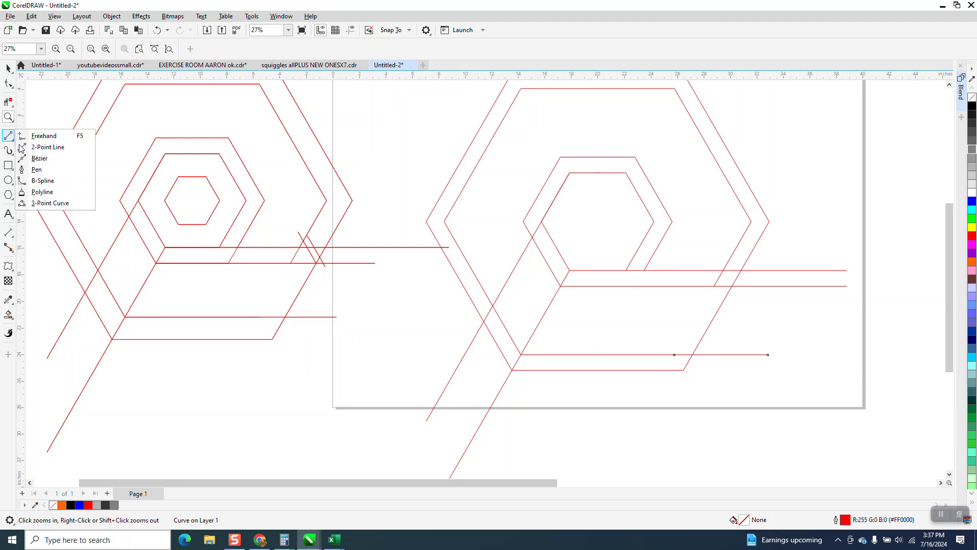
pyautogui.scroll(-1, 520, 351)
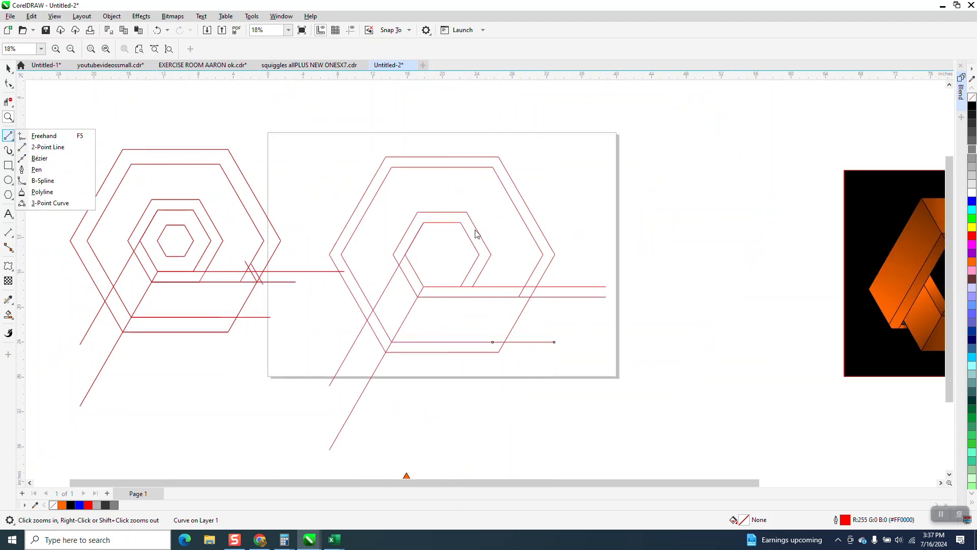
pyautogui.click(44, 147)
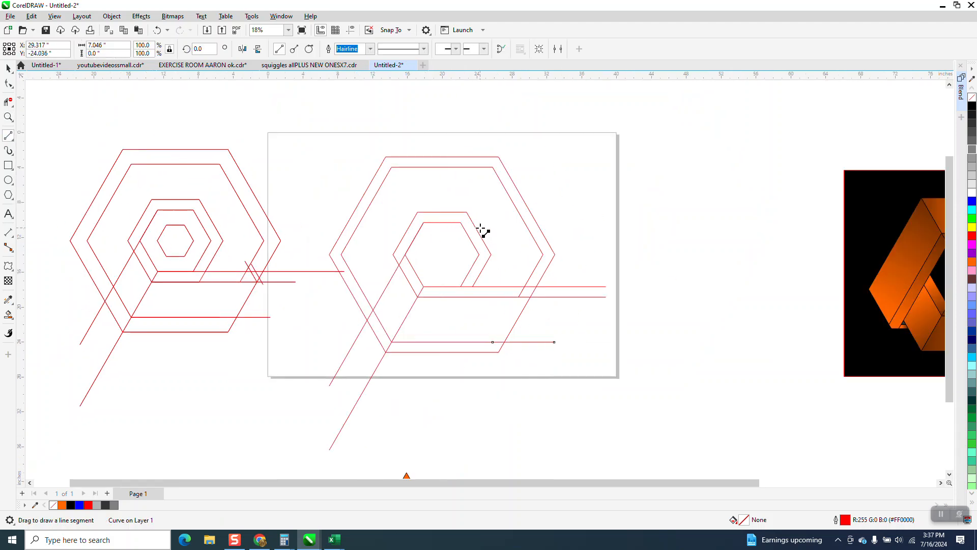
pyautogui.moveTo(467, 213); pyautogui.dragTo(532, 300)
pyautogui.click(9, 68)
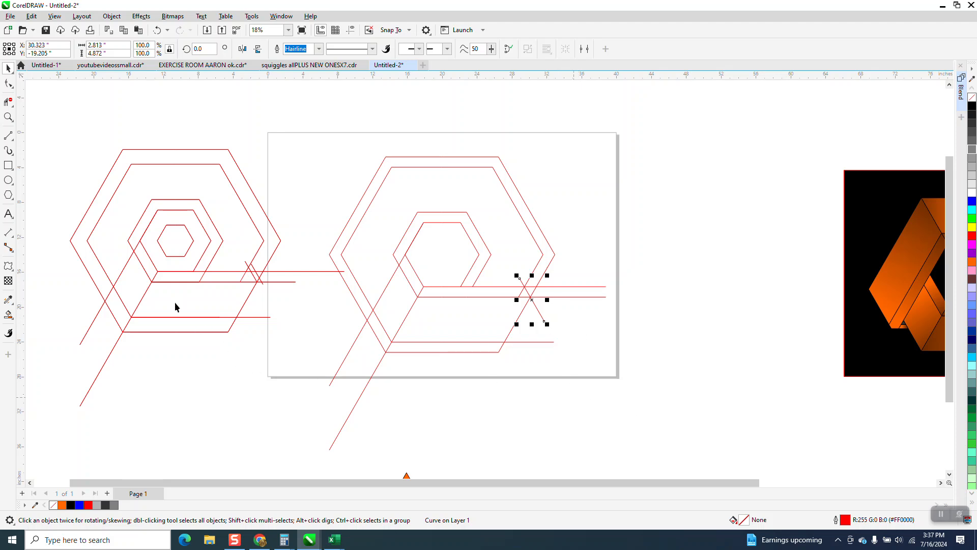
# - Examine how the two short parallel diagonal lines cross the hexagon sides and horizontals in the finished construction
pyautogui.click(8, 117)
pyautogui.moveTo(326, 226); pyautogui.dragTo(609, 366)
pyautogui.rightClick(415, 316)
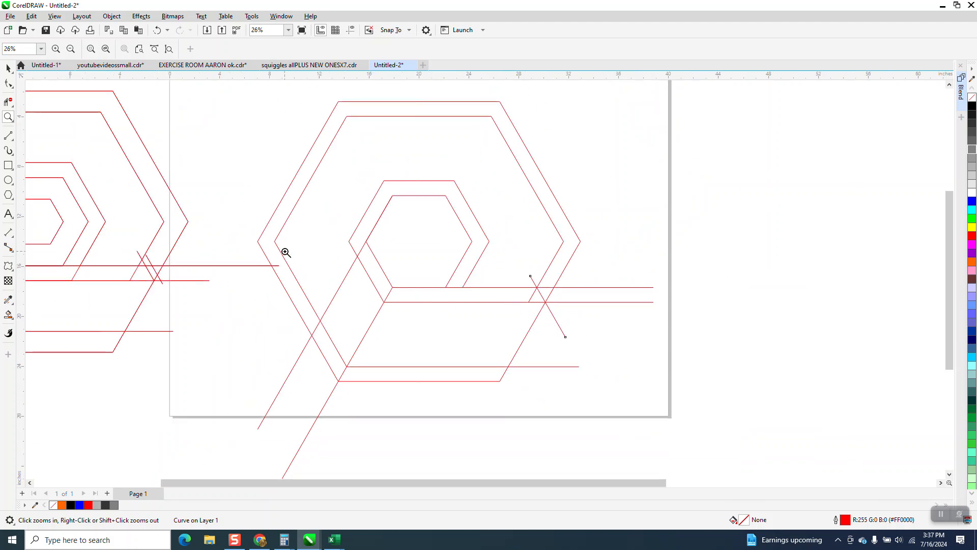
pyautogui.moveTo(100, 222); pyautogui.dragTo(202, 316)
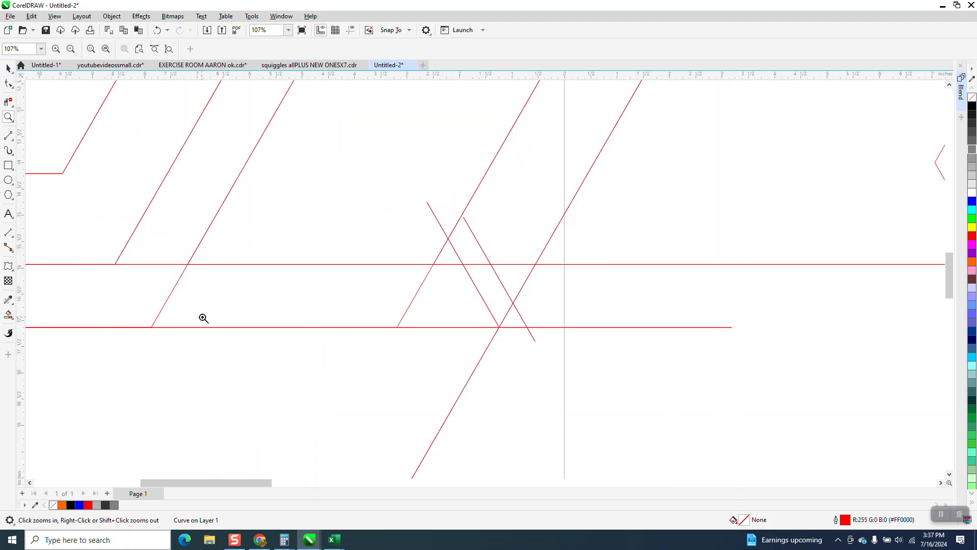
pyautogui.rightClick(421, 253)
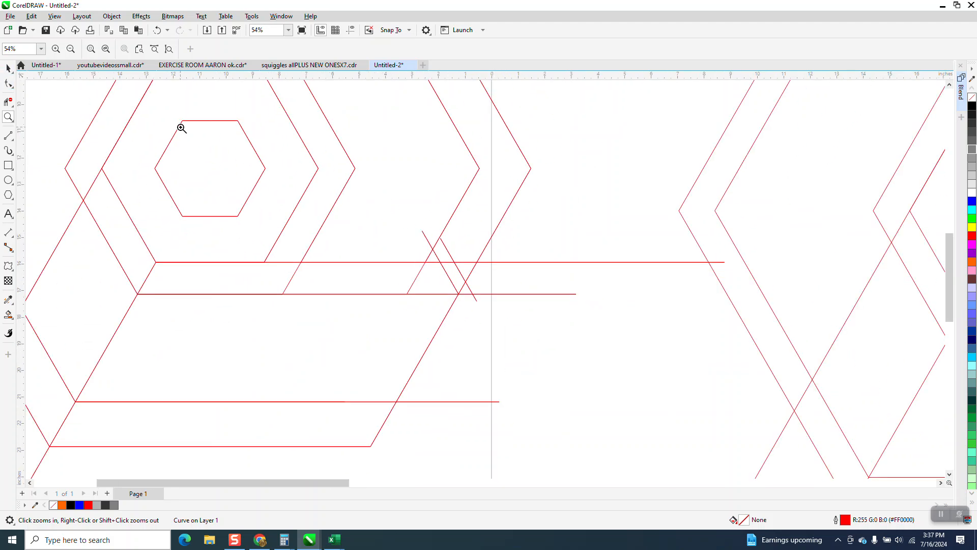
pyautogui.click(8, 68)
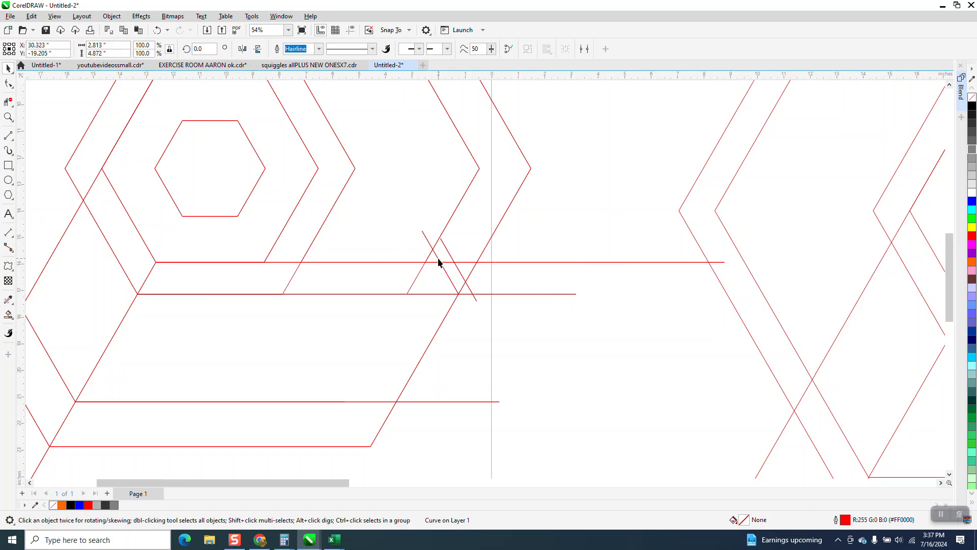
pyautogui.moveTo(438, 263); pyautogui.dragTo(362, 190)
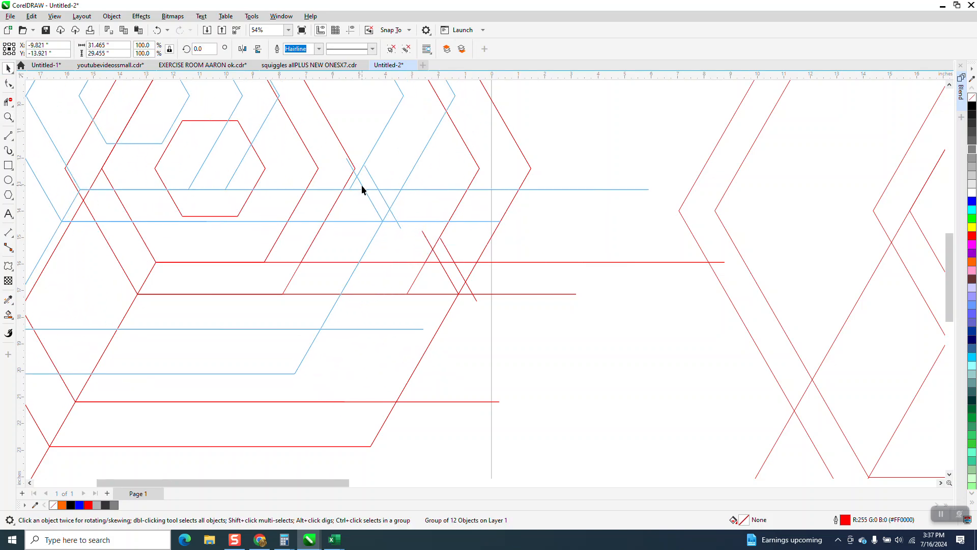
pyautogui.click(157, 30)
pyautogui.click(156, 30)
# - Place a parallel copy of the short diagonal line slightly up and to the right of the original
pyautogui.scroll(-2, 495, 365)
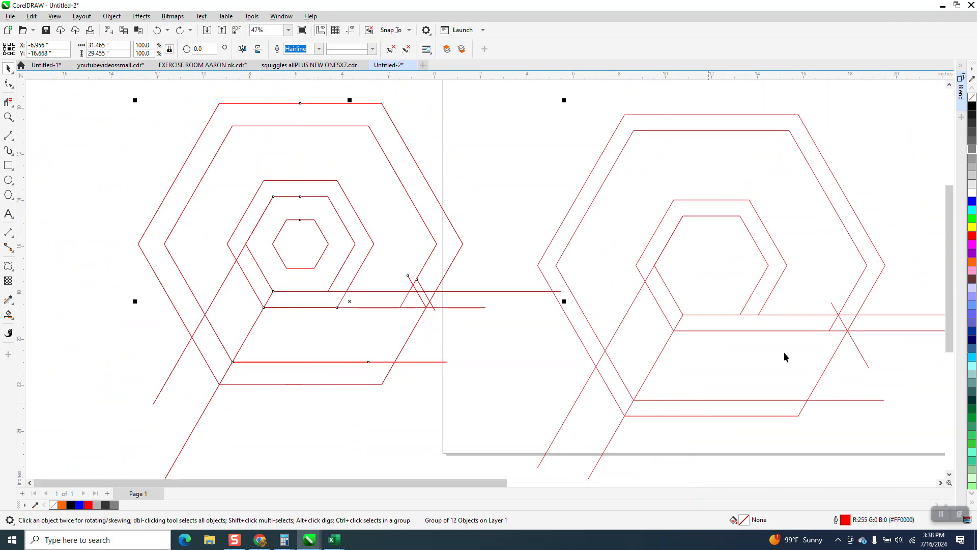
pyautogui.click(843, 329)
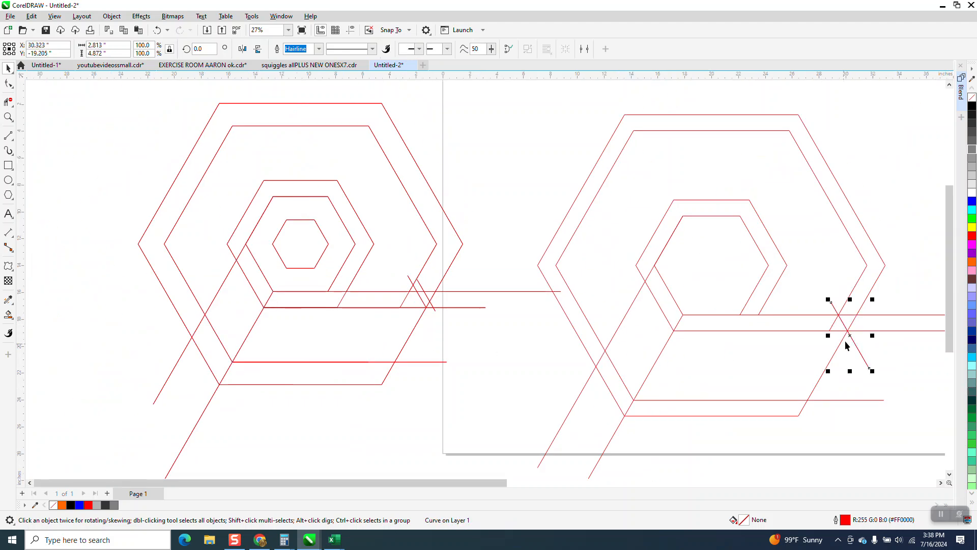
pyautogui.moveTo(851, 336); pyautogui.dragTo(854, 332)
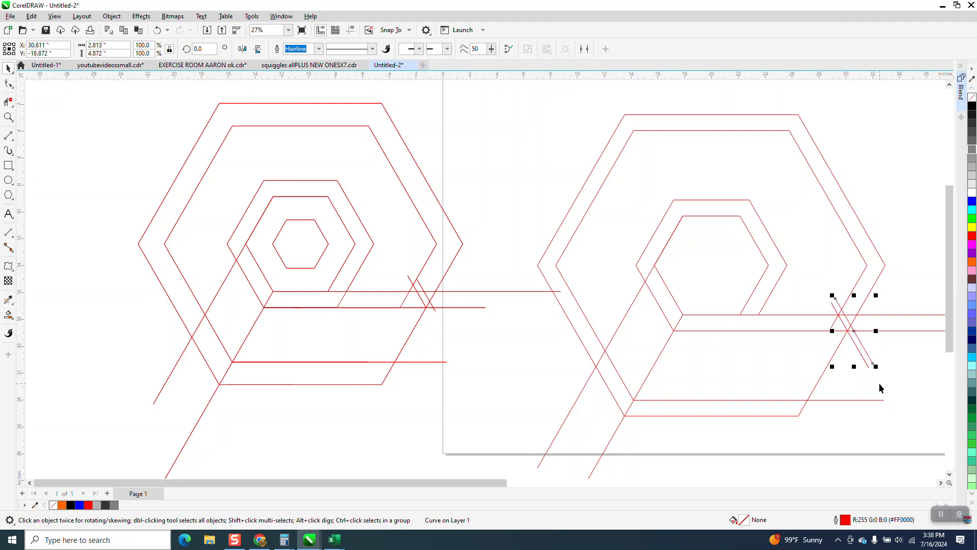
# - Use Virtual Segment Delete to remove the original diagonal, the copy's ends beyond the two hexagon sides, and the upper two horizontals' overhangs past the outer hexagon
pyautogui.click(8, 117)
pyautogui.moveTo(821, 292); pyautogui.dragTo(922, 381)
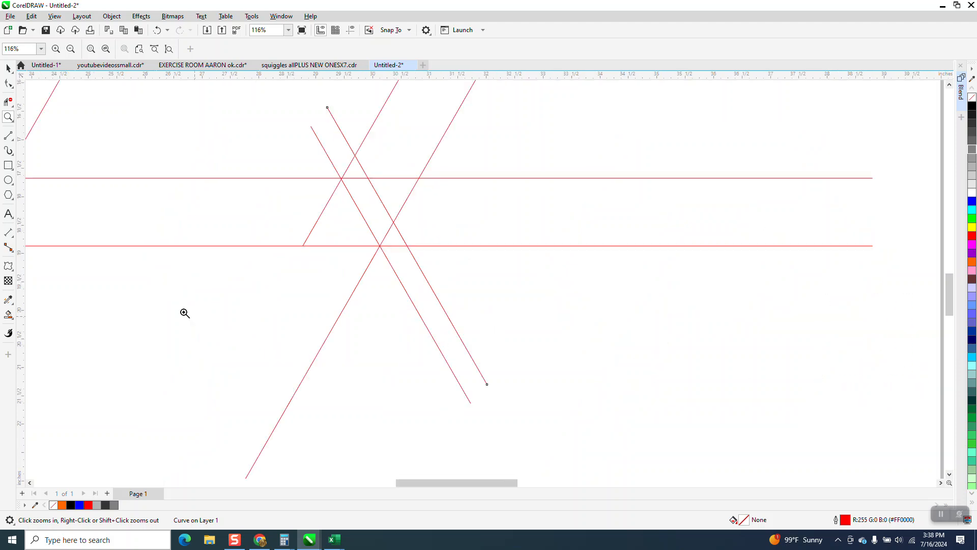
pyautogui.click(9, 101)
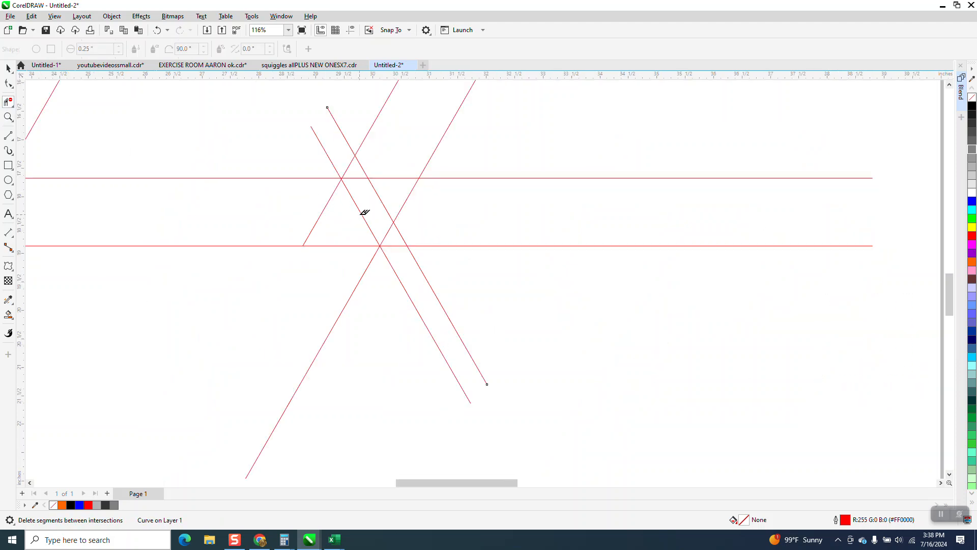
pyautogui.click(363, 213)
pyautogui.moveTo(344, 125); pyautogui.dragTo(318, 150)
pyautogui.moveTo(433, 256); pyautogui.dragTo(414, 313)
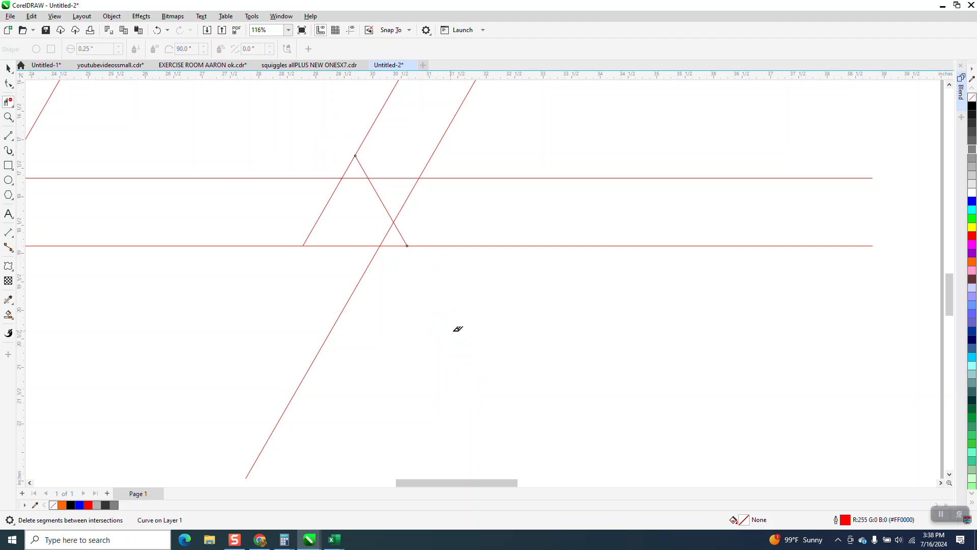
pyautogui.click(405, 257)
pyautogui.moveTo(475, 155); pyautogui.dragTo(459, 263)
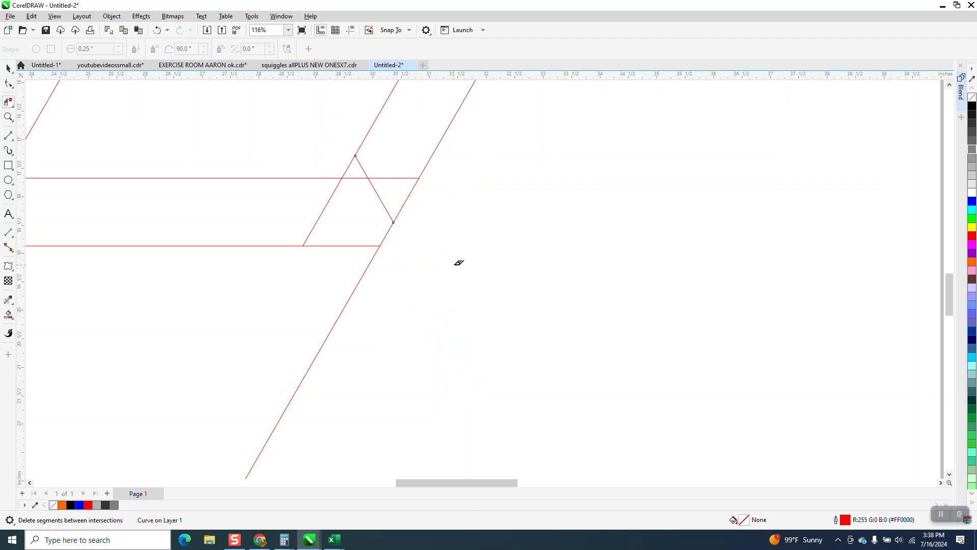
# - Select all the hexagons and guide lines of the construction on the page and group them
pyautogui.scroll(-5, 592, 236)
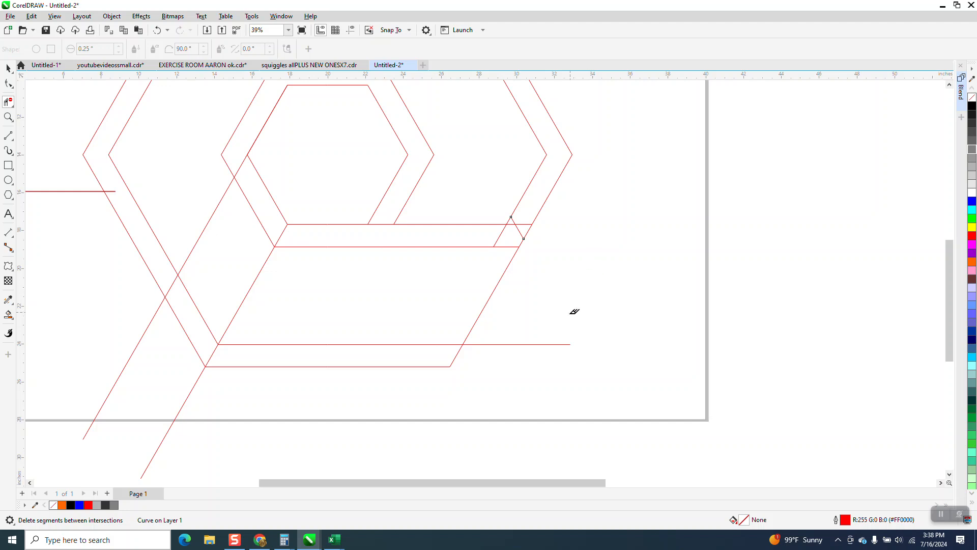
pyautogui.scroll(-1, 560, 344)
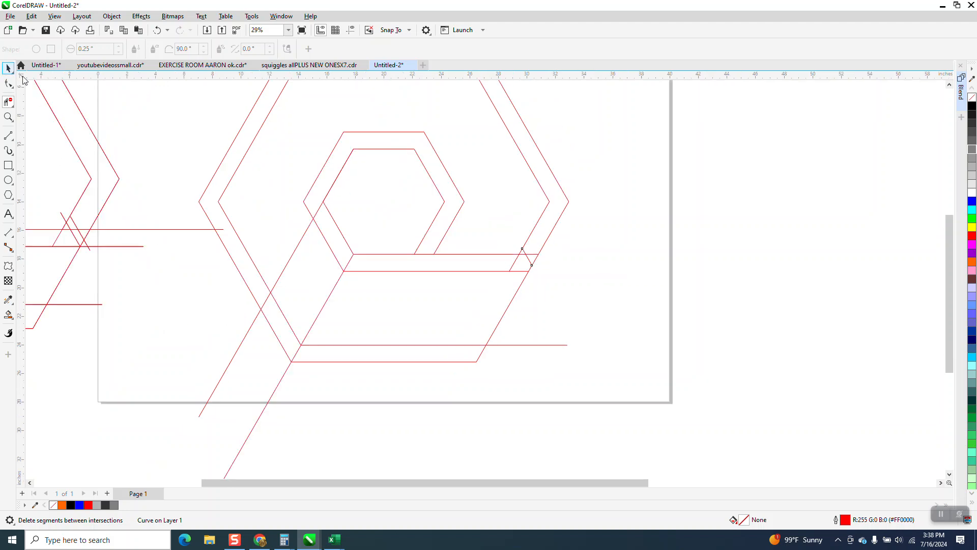
pyautogui.scroll(-2, 457, 295)
pyautogui.press('space')
pyautogui.moveTo(225, 101)
pyautogui.mouseDown()
pyautogui.moveTo(635, 465)
pyautogui.moveTo(665, 465)
pyautogui.mouseUp()
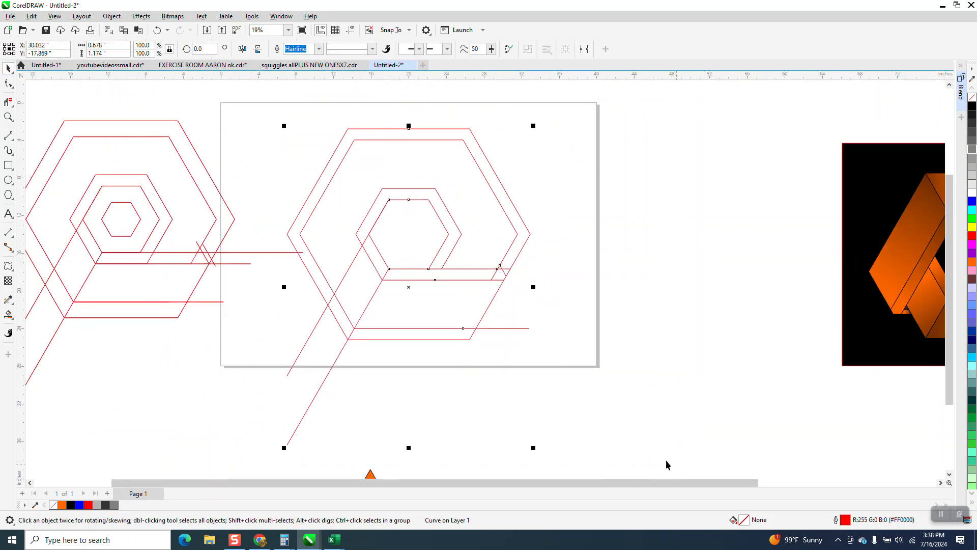
pyautogui.hotkey('ctrl', 'g')
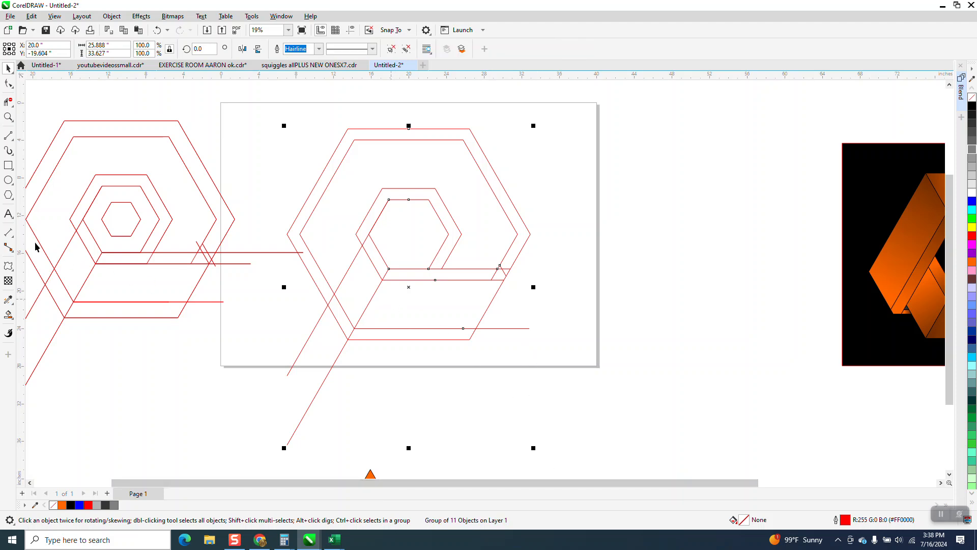
# - Smart Fill the two bands of the slanted arm, the large lower band, the narrow strip above it and its end piece with orange, without outline
pyautogui.click(11, 317)
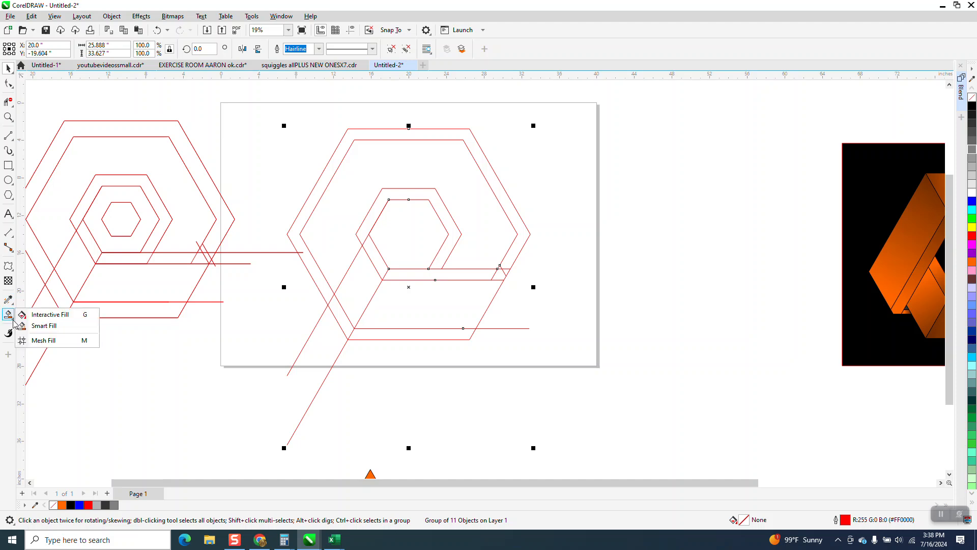
pyautogui.click(376, 258)
pyautogui.click(359, 290)
pyautogui.click(415, 306)
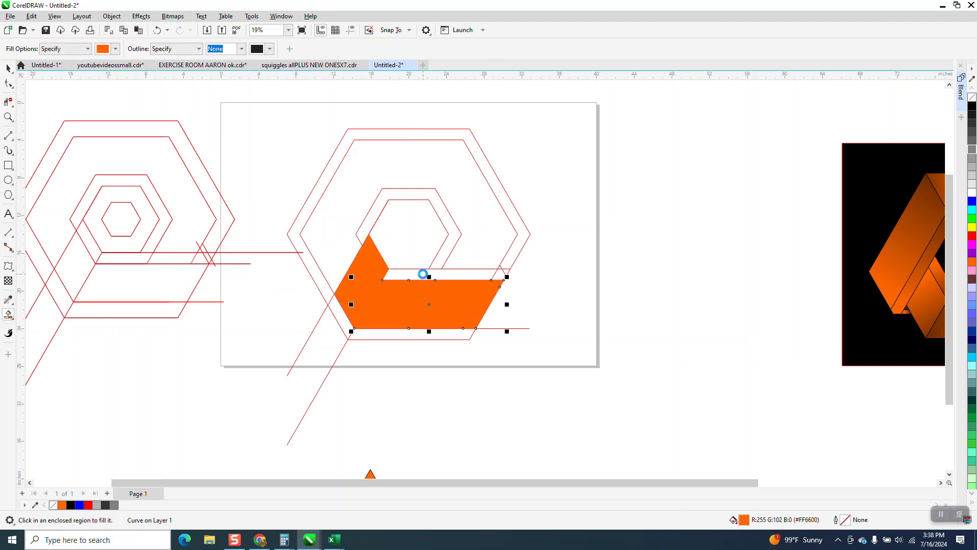
pyautogui.click(423, 275)
pyautogui.click(495, 275)
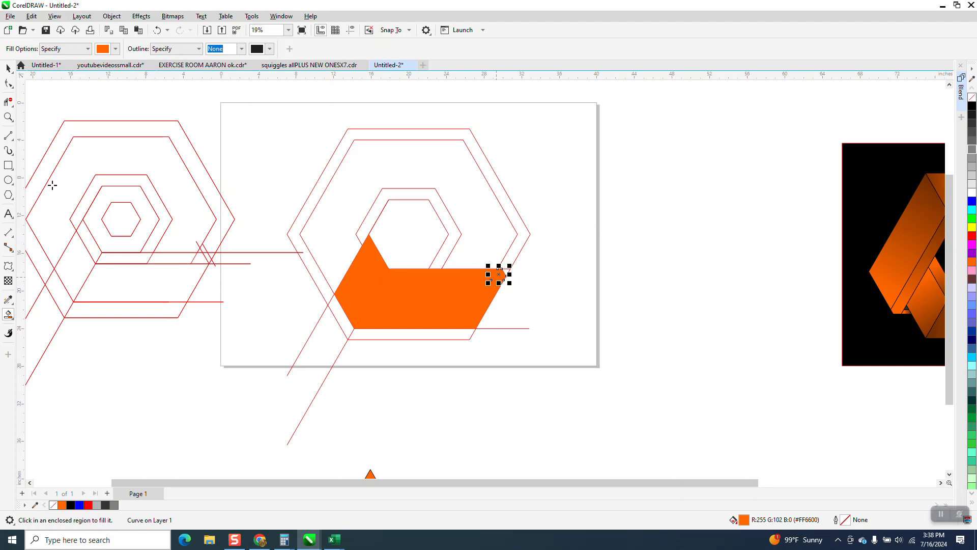
# - Smart Fill the tiny triangular tip above the narrow strip's end piece with the same orange
pyautogui.click(8, 117)
pyautogui.moveTo(448, 260); pyautogui.dragTo(545, 308)
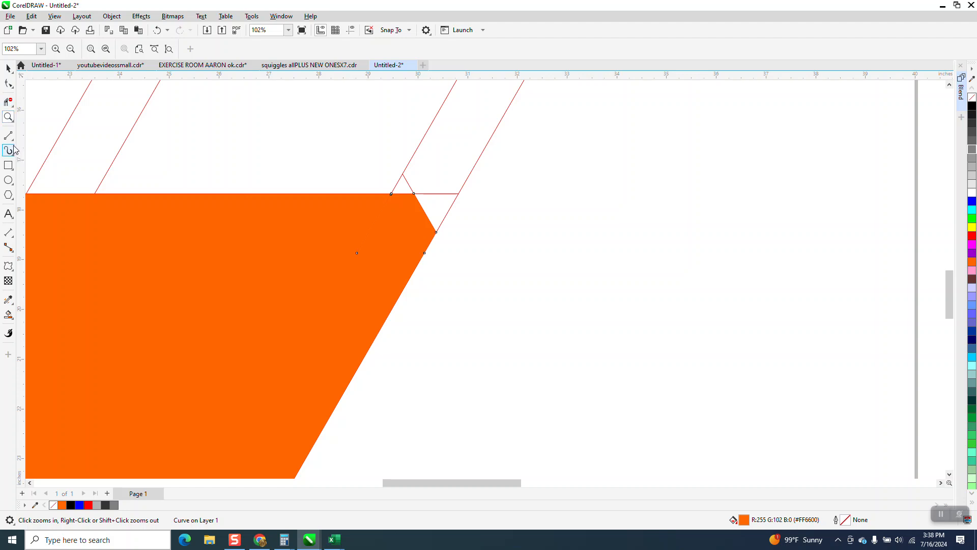
pyautogui.click(8, 314)
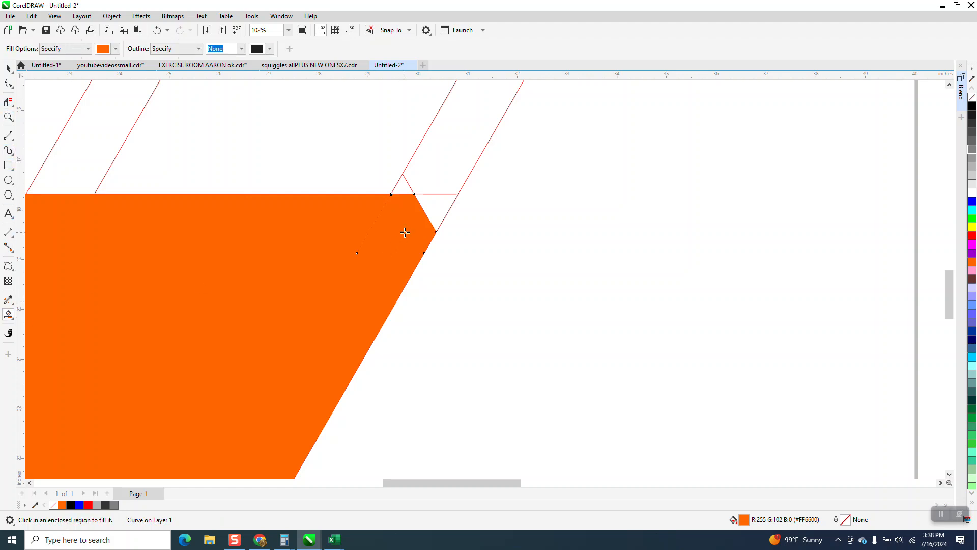
pyautogui.click(402, 188)
# - Move the grouped construction lines straight up, clear of the orange filled shapes
pyautogui.scroll(-5, 488, 230)
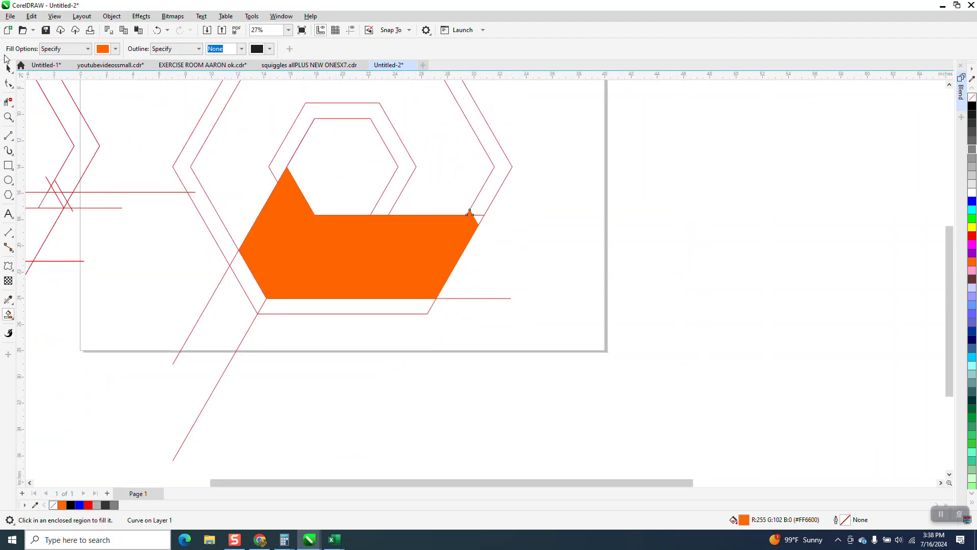
pyautogui.click(8, 68)
pyautogui.scroll(-2, 491, 351)
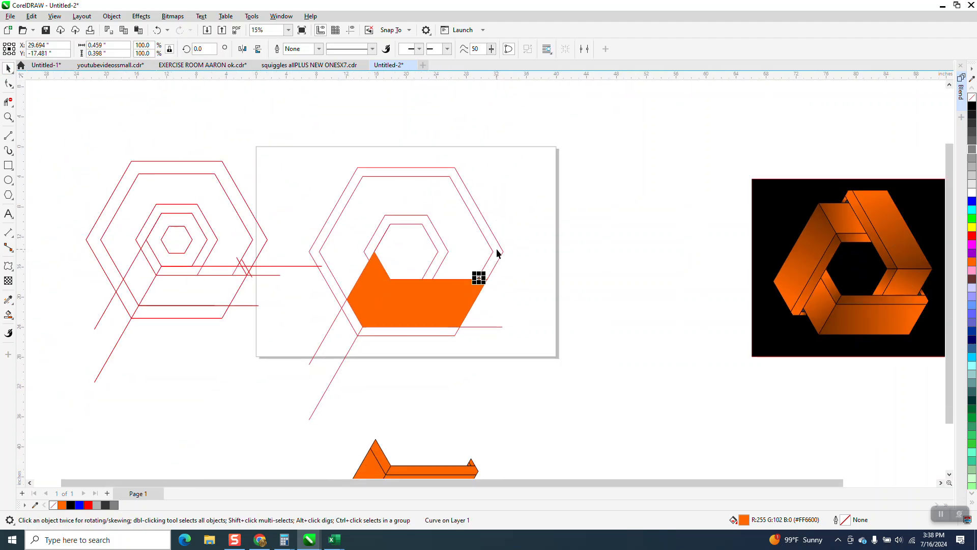
pyautogui.click(503, 251)
pyautogui.press('Up')
pyautogui.press('Up')
pyautogui.press('Up')
pyautogui.press('Up')
pyautogui.press('Up')
pyautogui.press('Up')
pyautogui.press('Up')
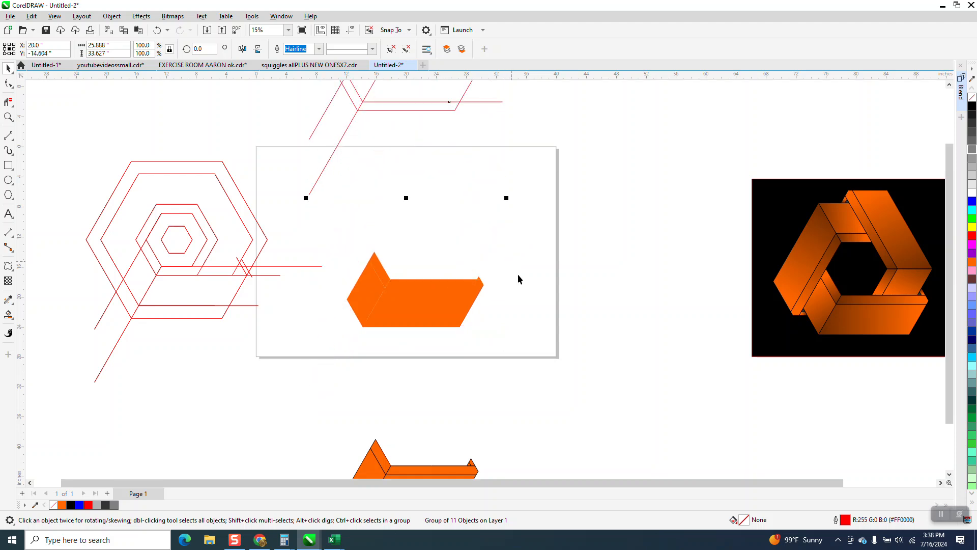
# - Give all six orange shapes a black outline
pyautogui.moveTo(545, 365); pyautogui.dragTo(545, 365)
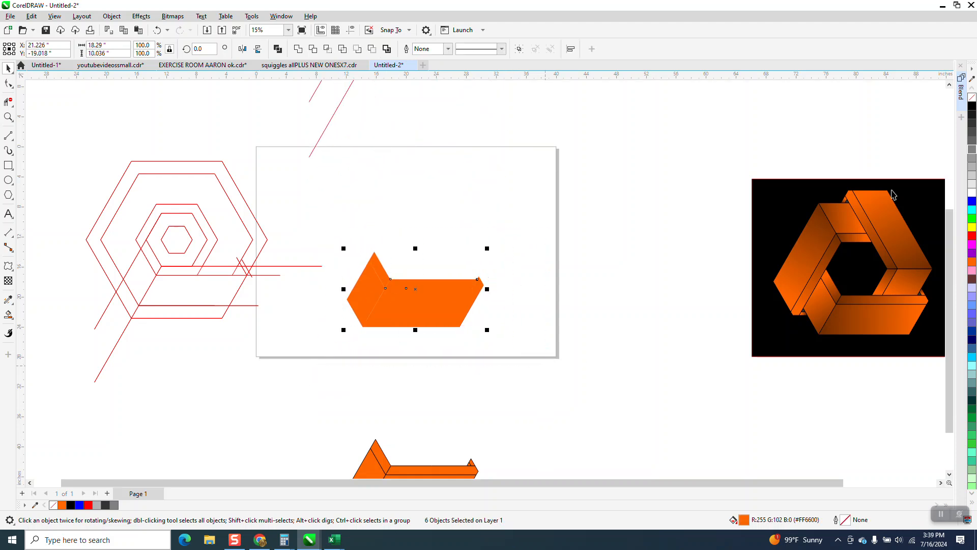
pyautogui.rightClick(972, 107)
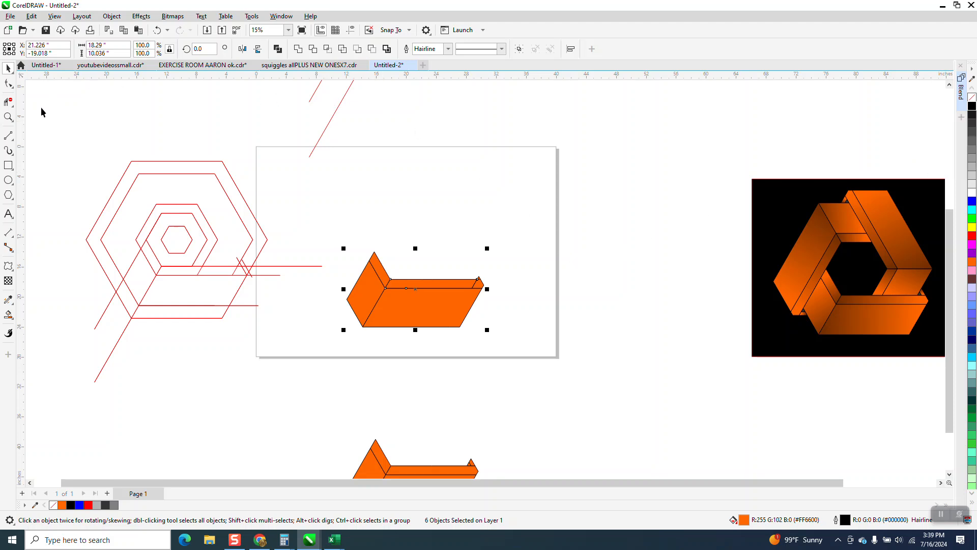
# - Move the long narrow strip and its angled end piece down below the large lower band, separating them from the other shapes
pyautogui.click(9, 117)
pyautogui.moveTo(375, 243); pyautogui.dragTo(603, 370)
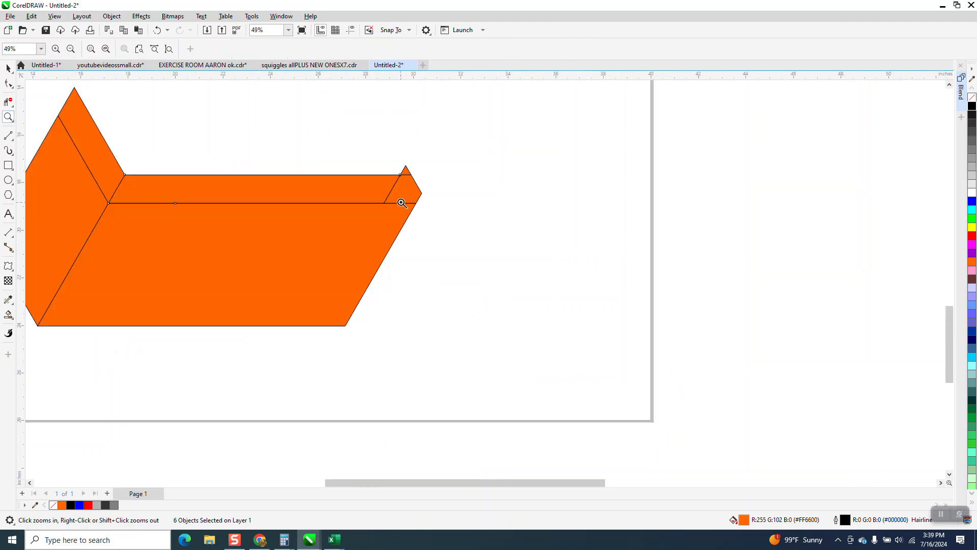
pyautogui.click(8, 68)
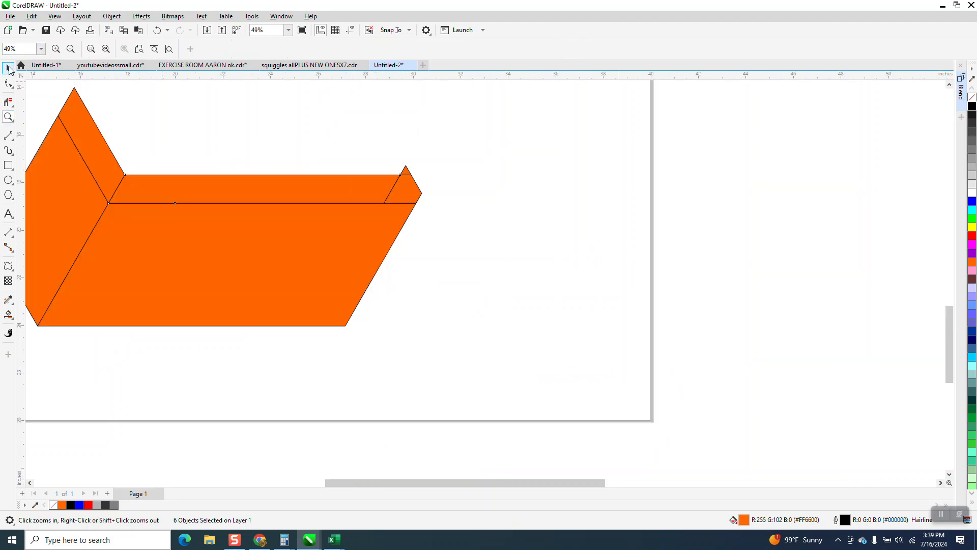
pyautogui.click(376, 146)
pyautogui.click(374, 189)
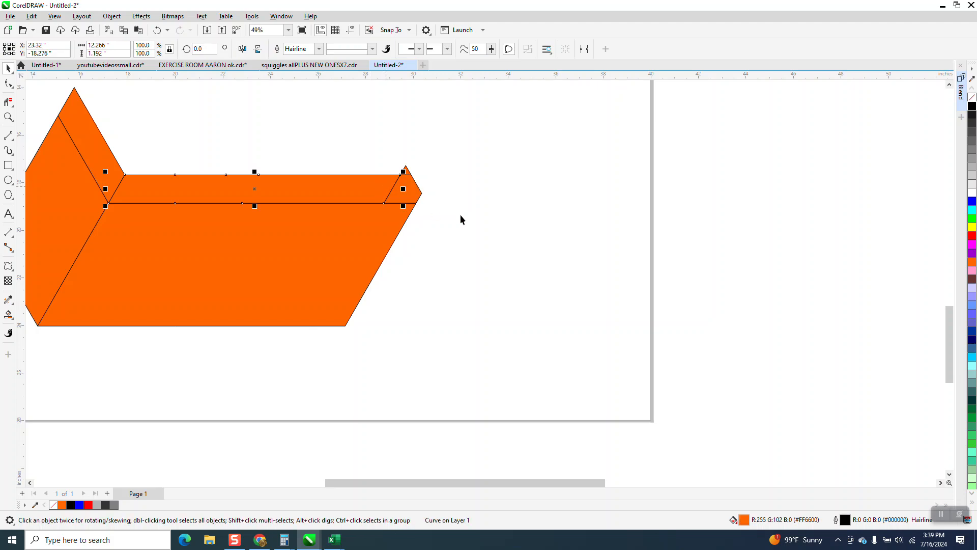
pyautogui.press('Down')
pyautogui.click(413, 196)
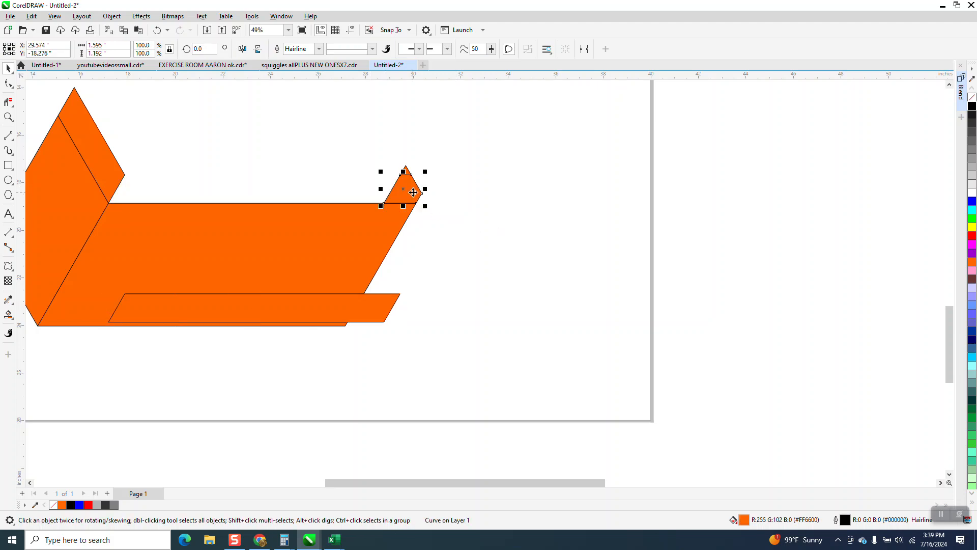
pyautogui.press('Down')
pyautogui.press('Down')
pyautogui.moveTo(377, 303); pyautogui.dragTo(377, 428)
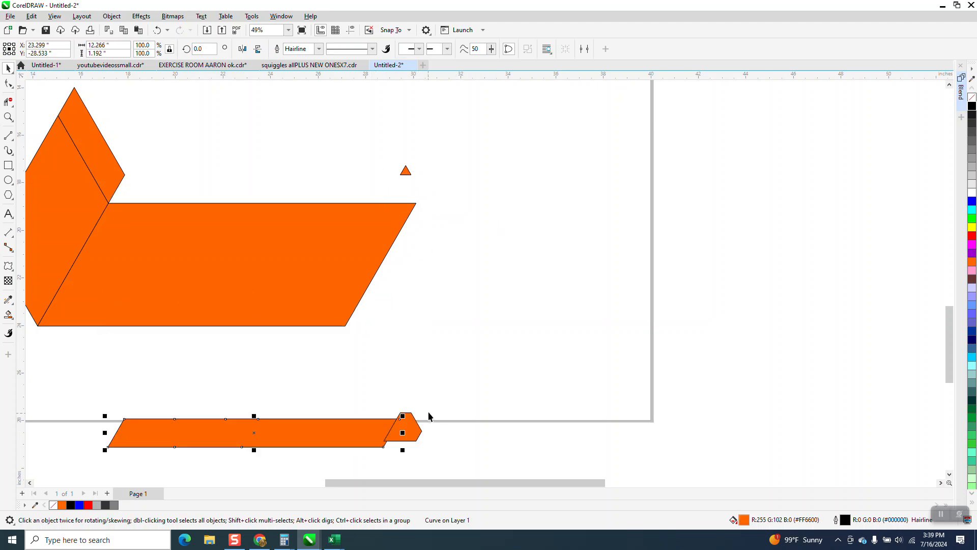
# - Try to move the long narrow strip back up between the slanted upper piece and the tiny triangle
pyautogui.press('Up')
pyautogui.press('Up')
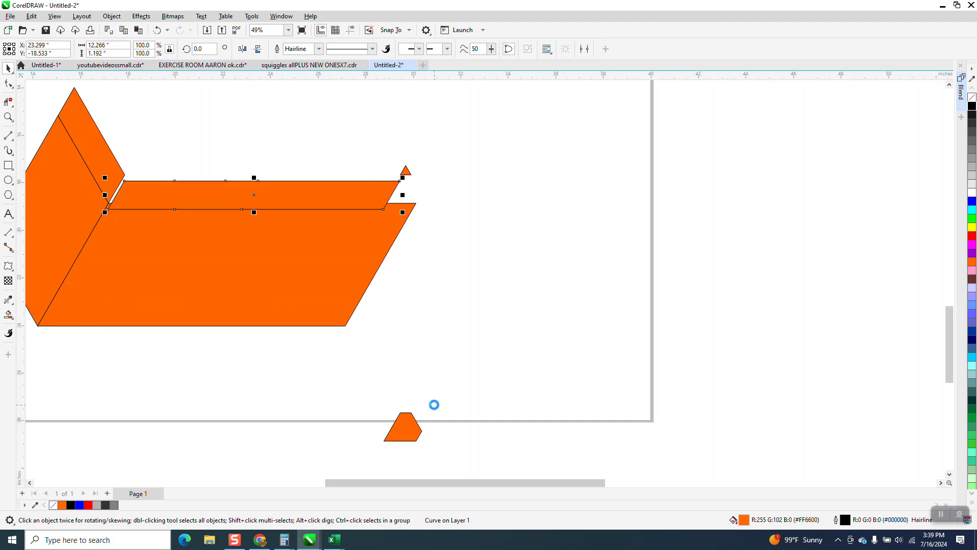
pyautogui.press('Up')
# - Undo the moves of the narrow strip and its angled end piece, back to their original places above the large lower band
pyautogui.click(153, 32)
pyautogui.click(154, 32)
pyautogui.click(153, 33)
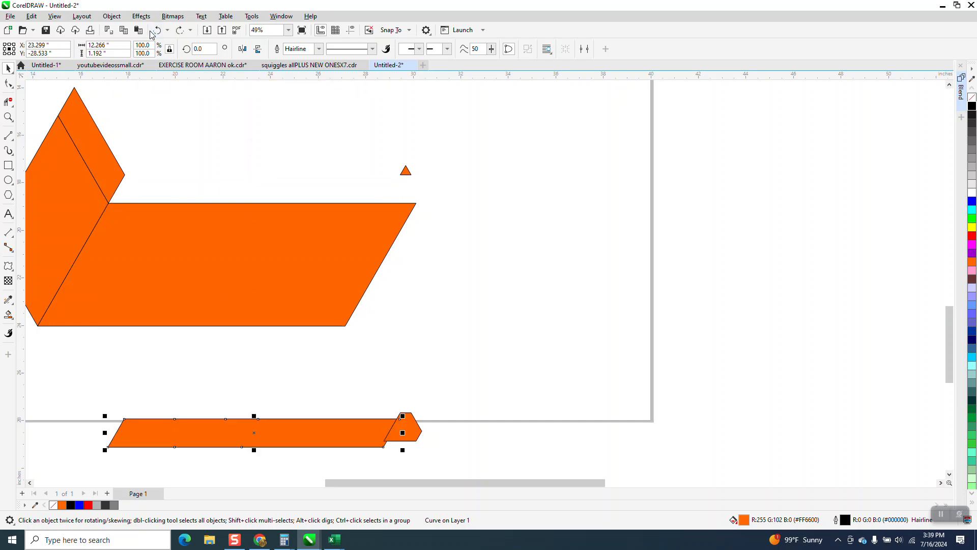
pyautogui.click(158, 31)
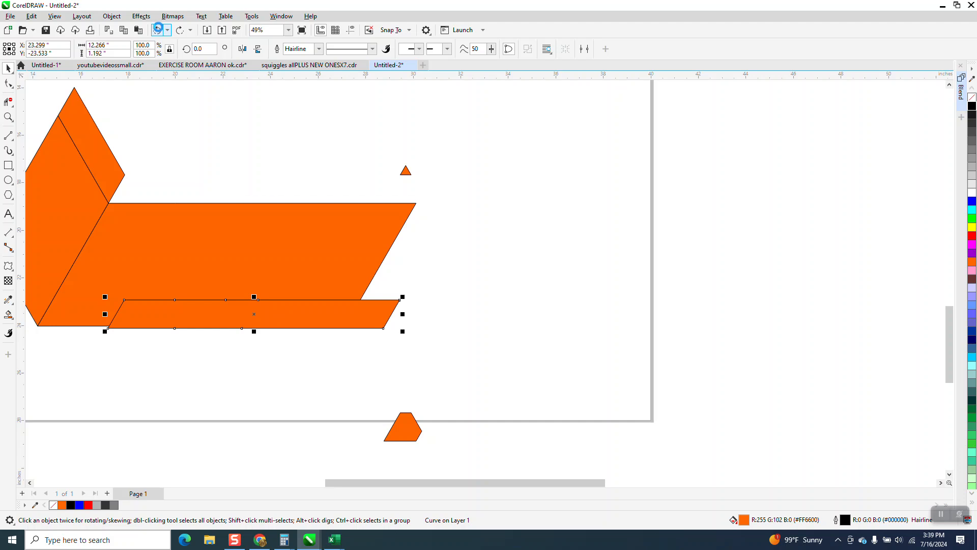
pyautogui.click(158, 29)
pyautogui.click(158, 30)
pyautogui.click(159, 31)
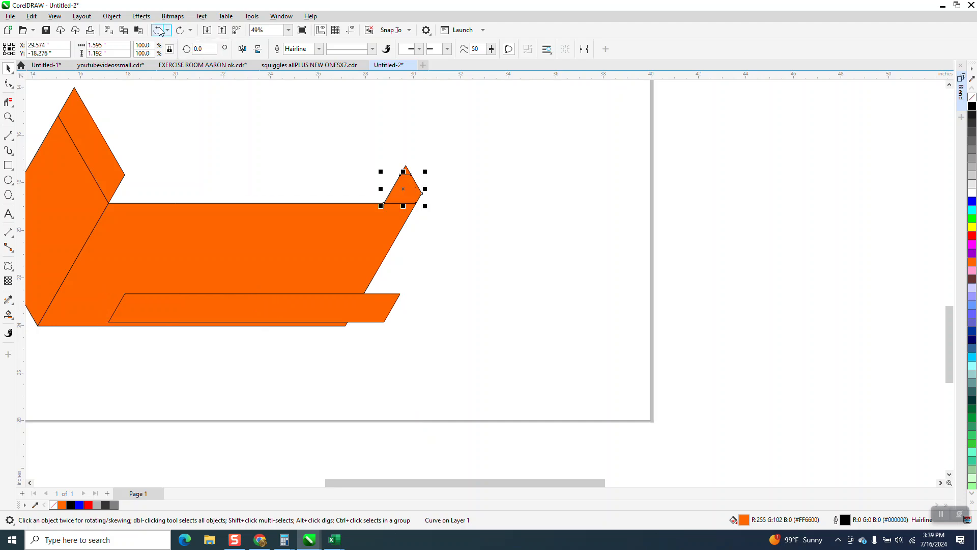
pyautogui.click(160, 31)
# - Remove the fill from the narrow strip, its end piece and the triangular tip, keeping a black hairline outline on all three
pyautogui.moveTo(484, 161); pyautogui.dragTo(99, 239)
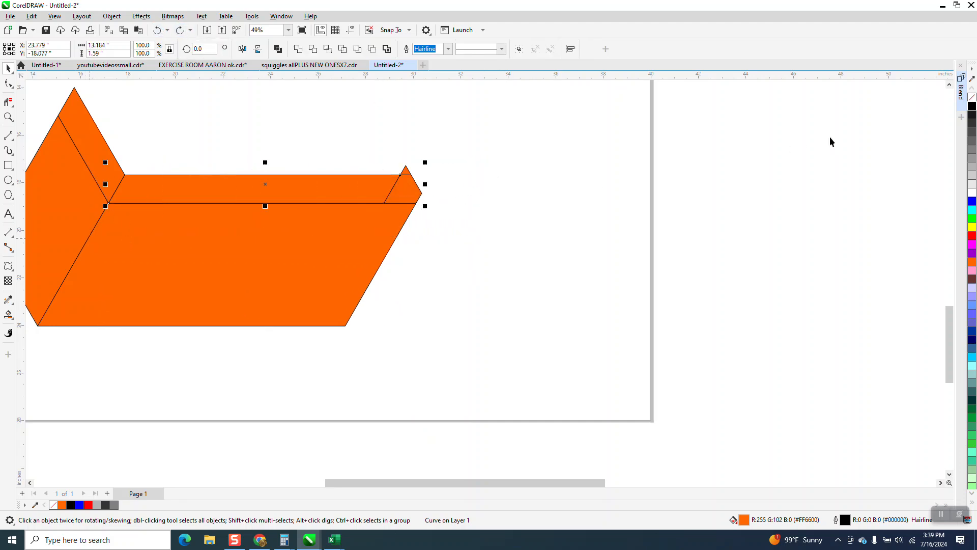
pyautogui.rightClick(973, 102)
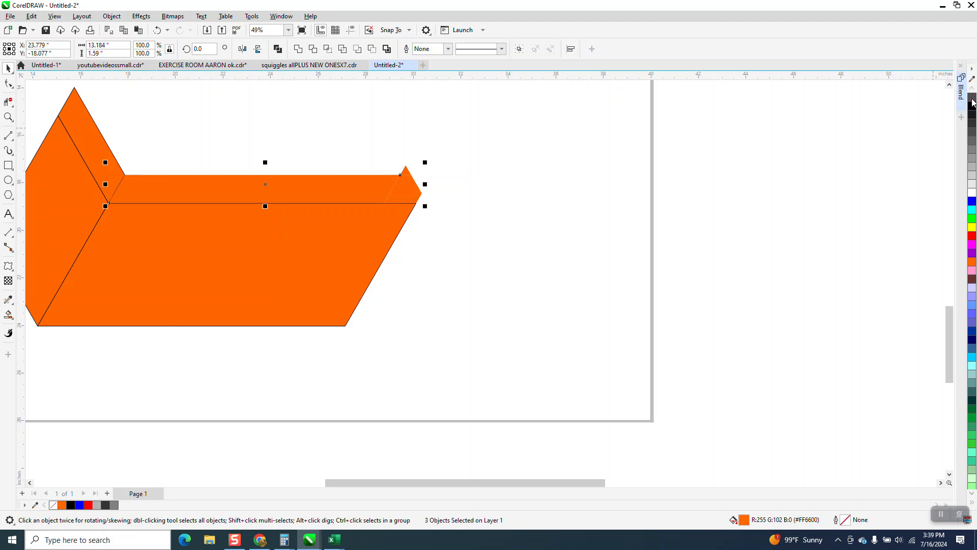
pyautogui.rightClick(973, 106)
pyautogui.click(973, 97)
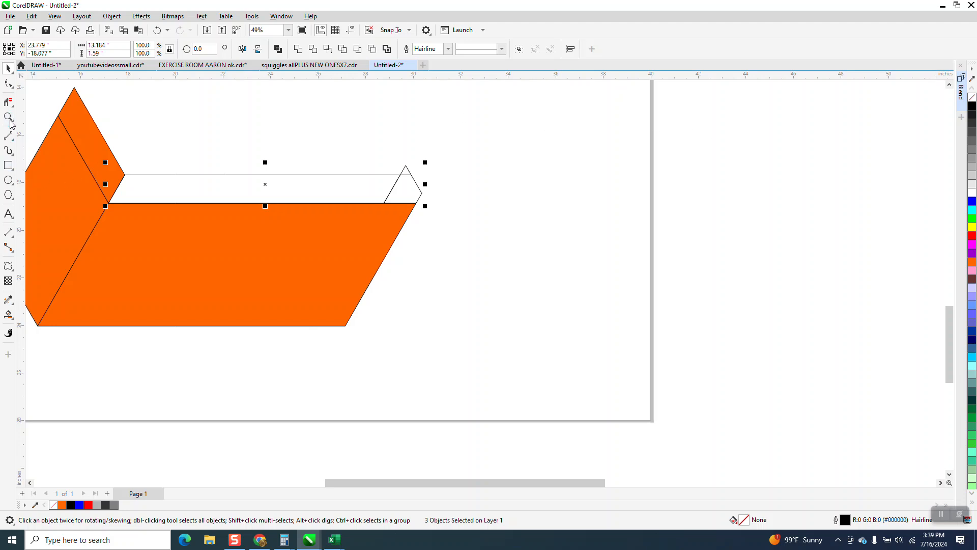
# - Delete the slanted segment dividing the narrow strip from its end piece, and Smart Fill the joined strip and the triangular tip orange
pyautogui.click(8, 101)
pyautogui.moveTo(403, 187); pyautogui.dragTo(404, 190)
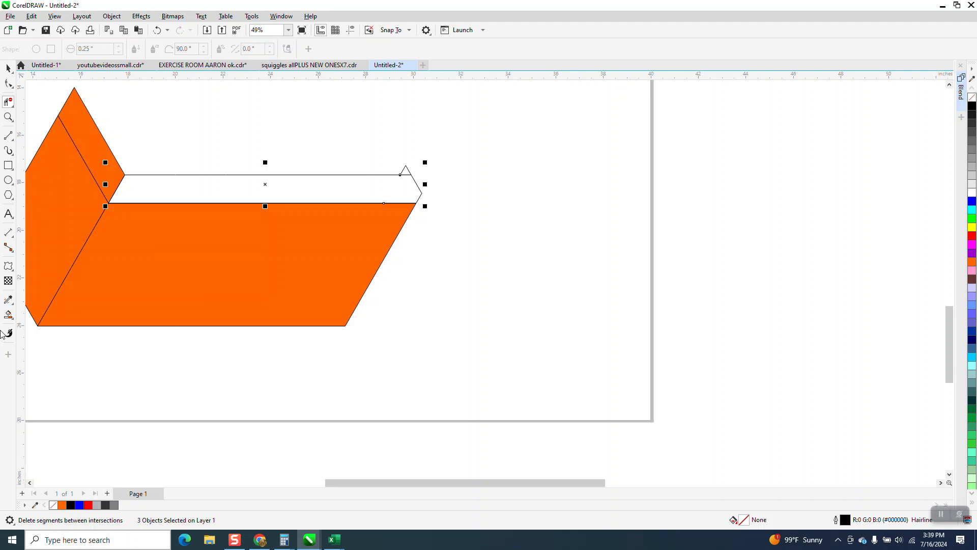
pyautogui.click(9, 316)
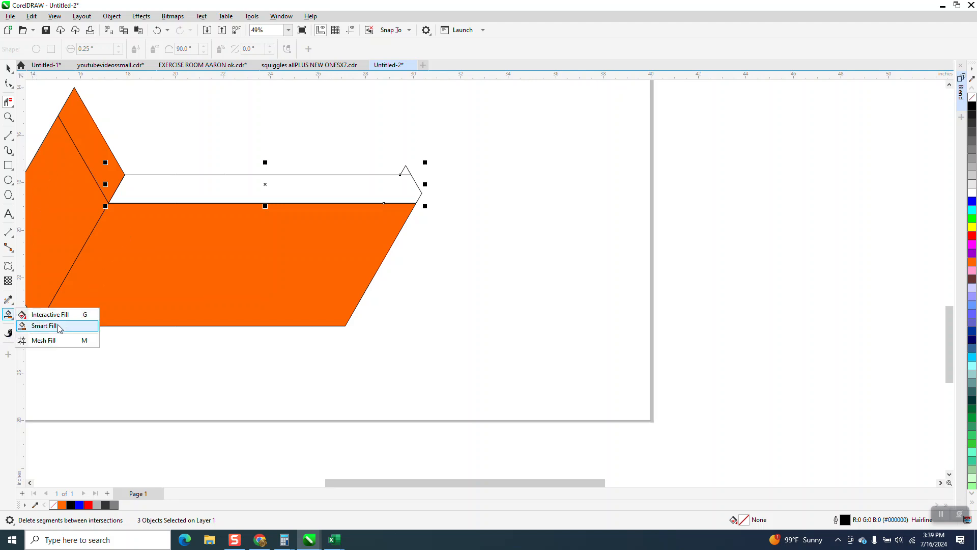
pyautogui.click(58, 327)
pyautogui.click(296, 195)
pyautogui.click(403, 172)
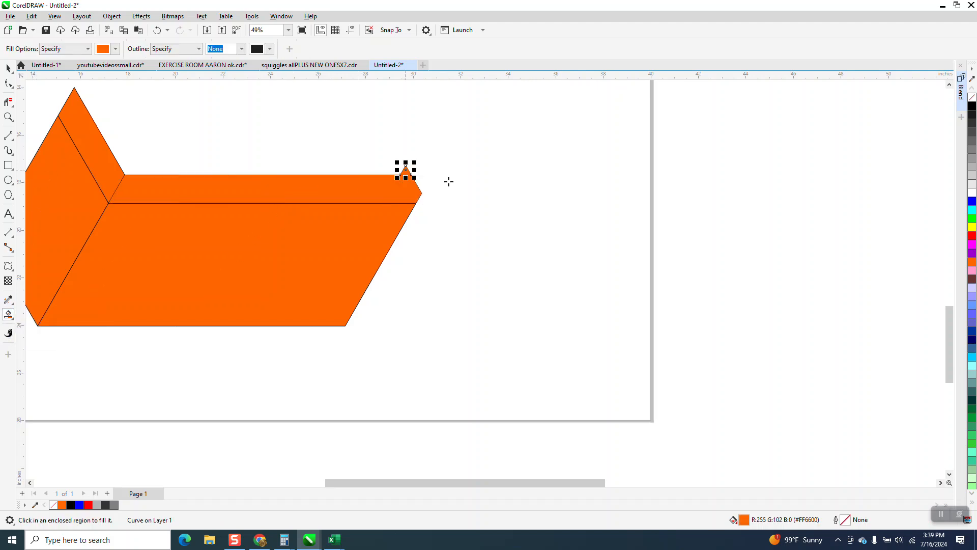
# - Try one horizontal orange-to-white fountain fill across all the selected shapes of the piece
pyautogui.scroll(-2, 741, 243)
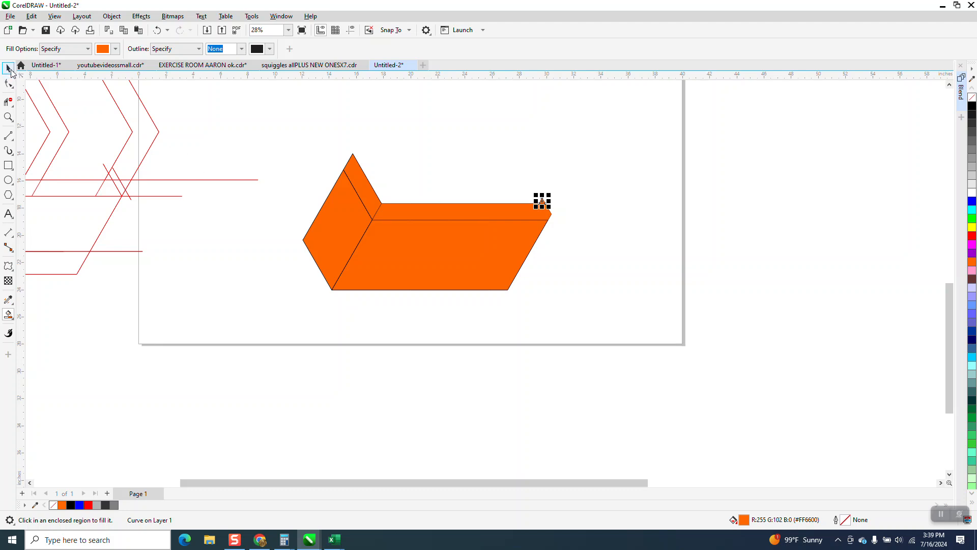
pyautogui.click(8, 68)
pyautogui.moveTo(275, 142); pyautogui.dragTo(705, 347)
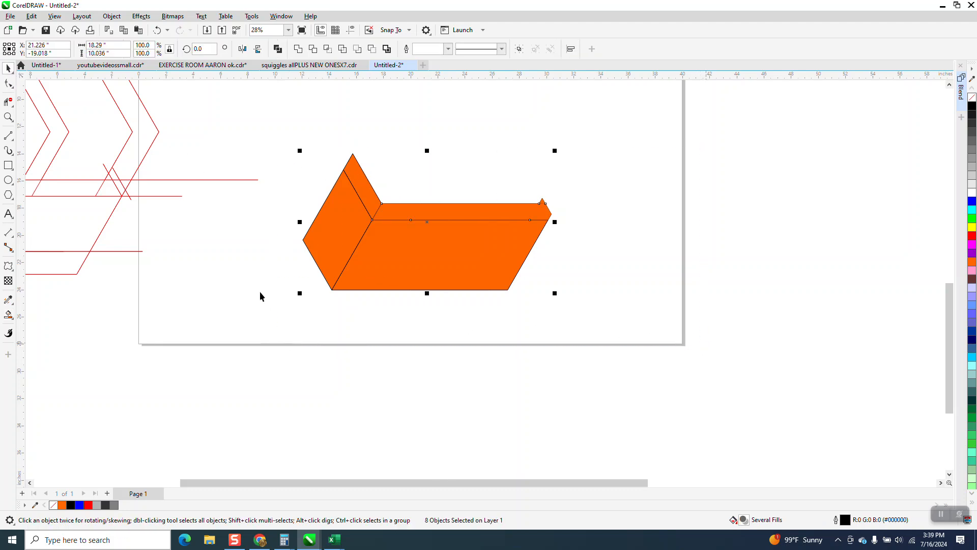
pyautogui.click(8, 116)
pyautogui.moveTo(282, 159); pyautogui.dragTo(668, 341)
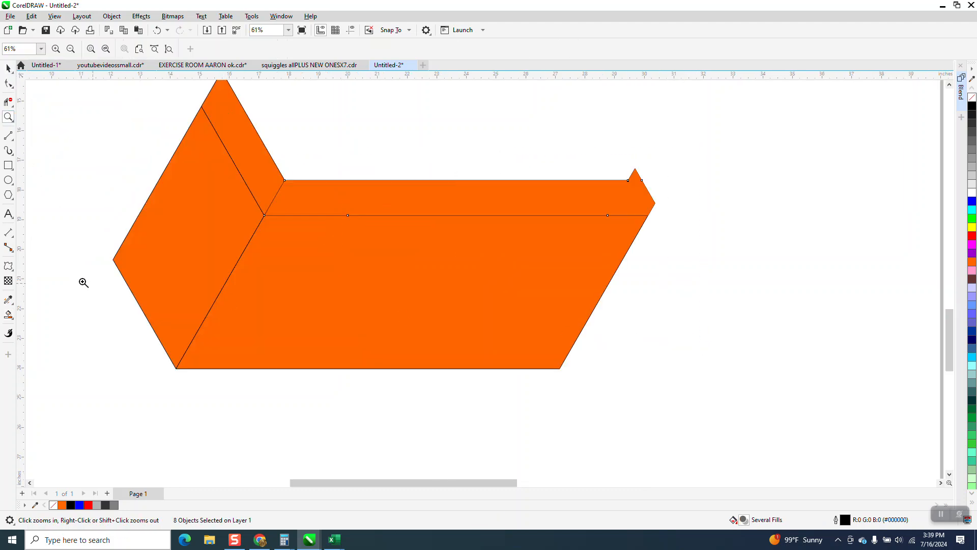
pyautogui.click(14, 319)
pyautogui.click(48, 315)
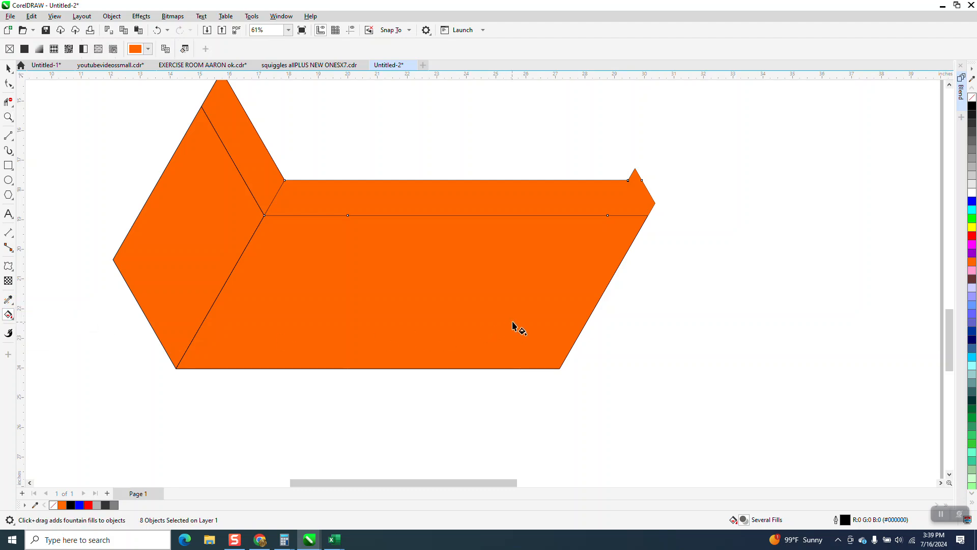
pyautogui.moveTo(583, 295); pyautogui.dragTo(120, 299)
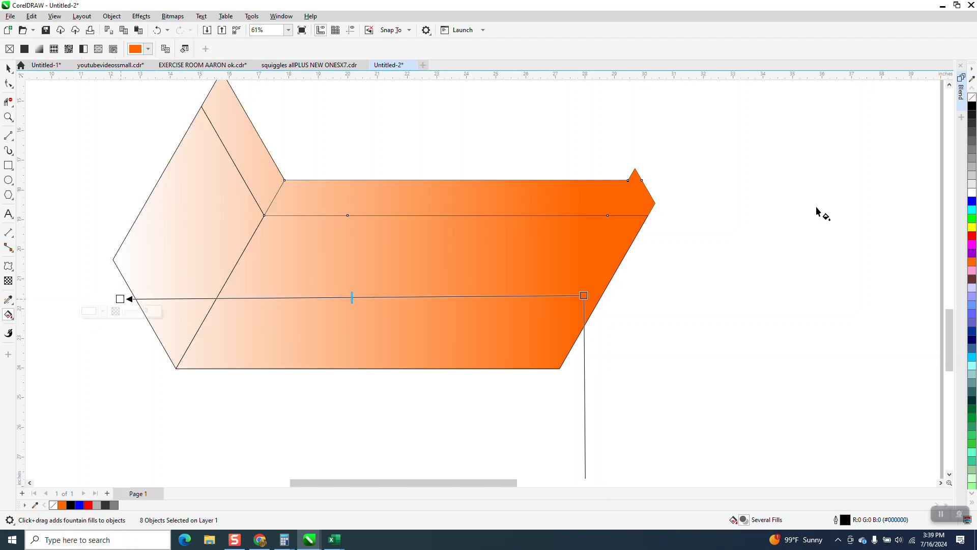
pyautogui.click(157, 30)
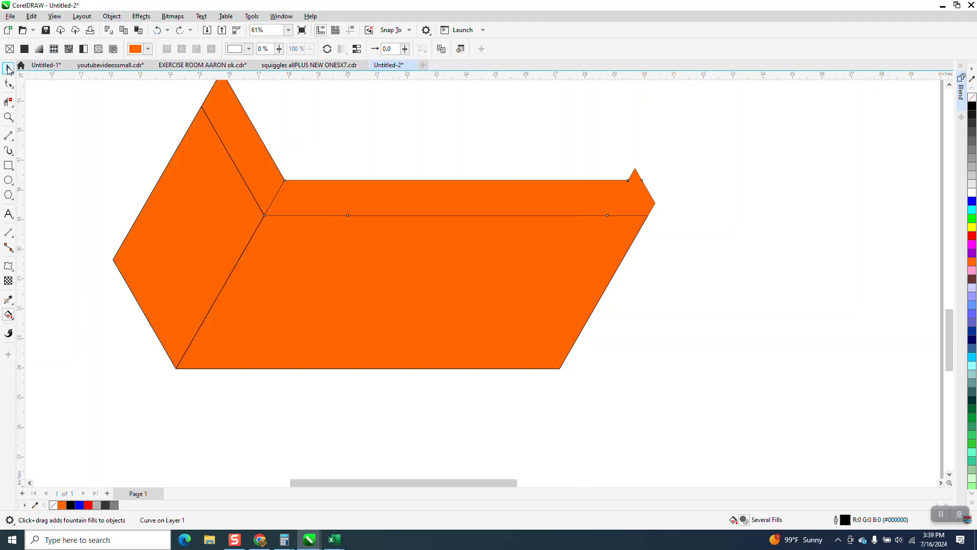
# - Give the large lower band a fountain fill from orange near its middle to black beyond its slanted left edge
pyautogui.click(8, 69)
pyautogui.click(81, 124)
pyautogui.click(368, 309)
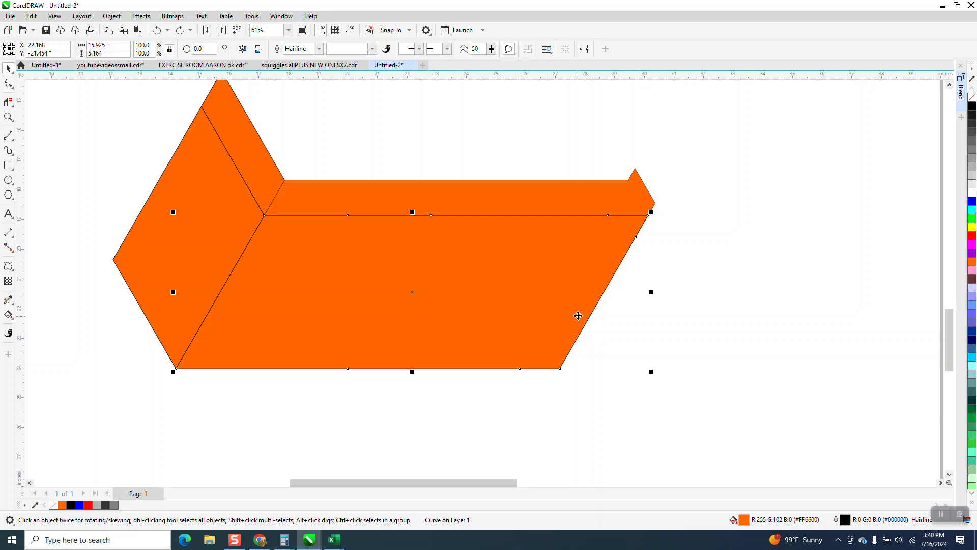
pyautogui.click(9, 316)
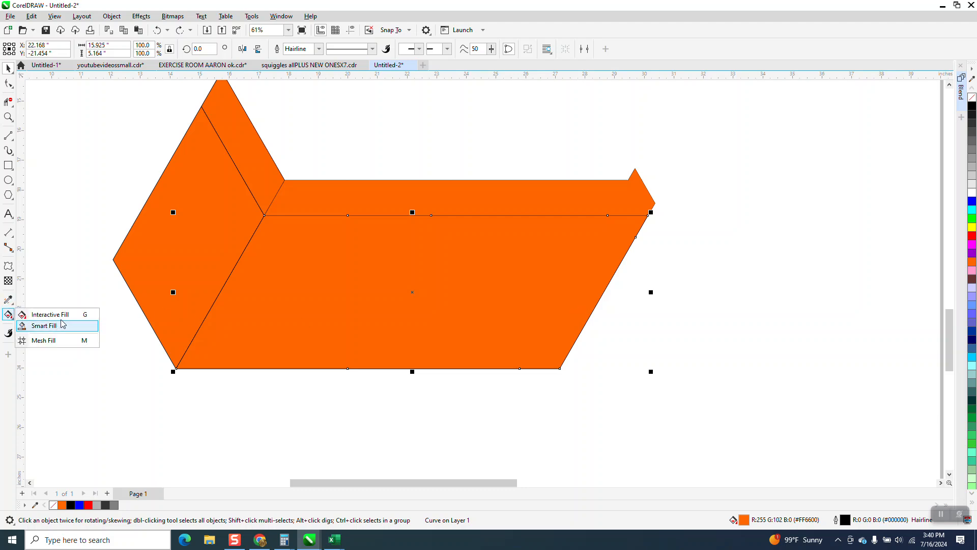
pyautogui.click(41, 314)
pyautogui.moveTo(590, 308); pyautogui.dragTo(221, 292)
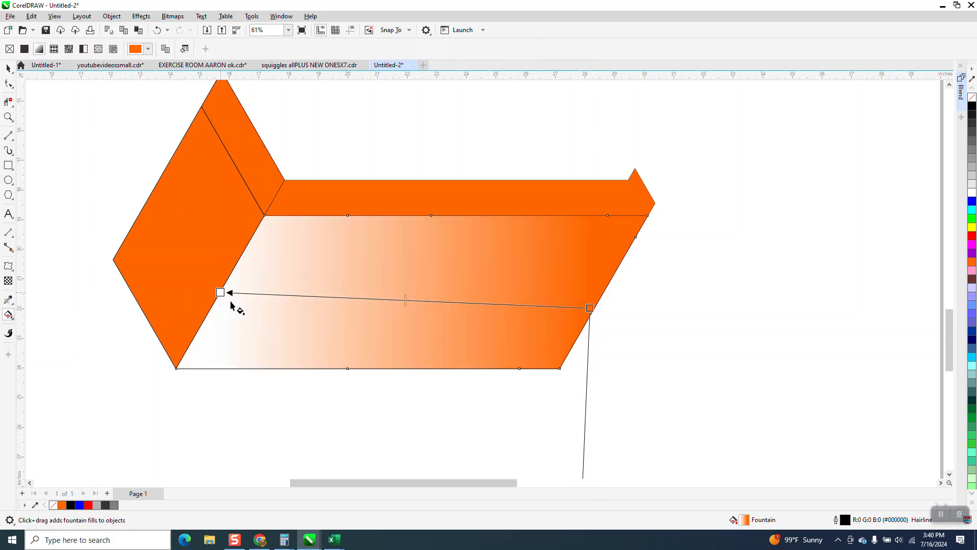
pyautogui.moveTo(973, 110); pyautogui.dragTo(80, 297)
pyautogui.moveTo(590, 308); pyautogui.dragTo(421, 298)
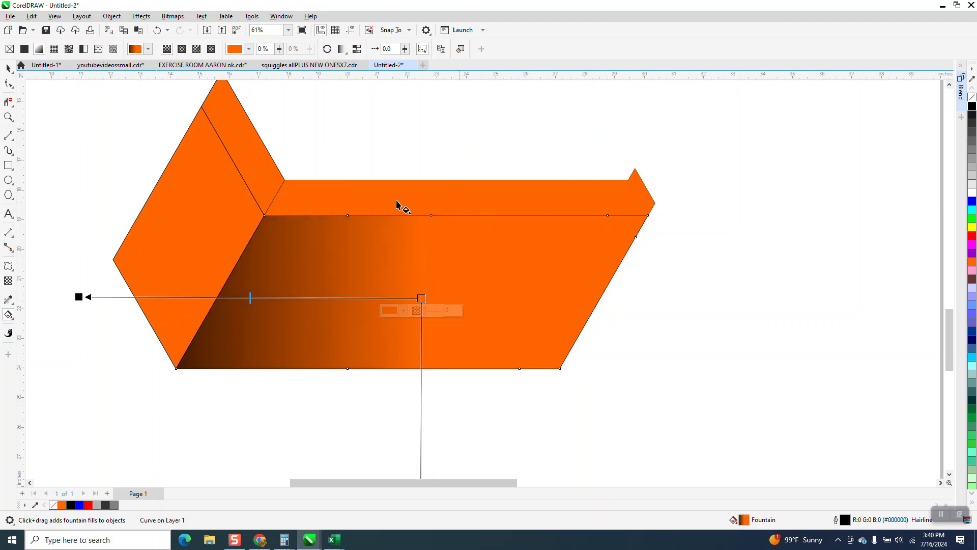
pyautogui.click(12, 304)
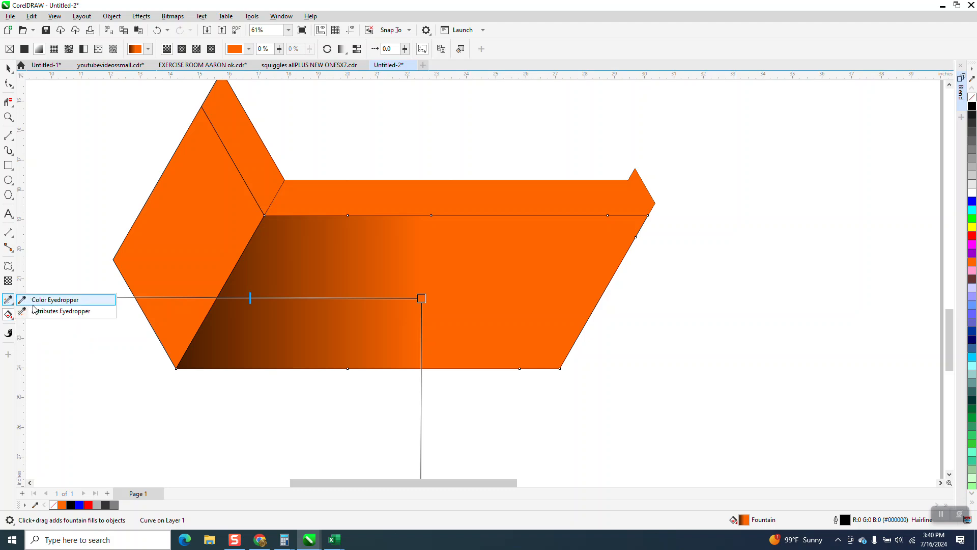
pyautogui.click(51, 300)
pyautogui.click(452, 280)
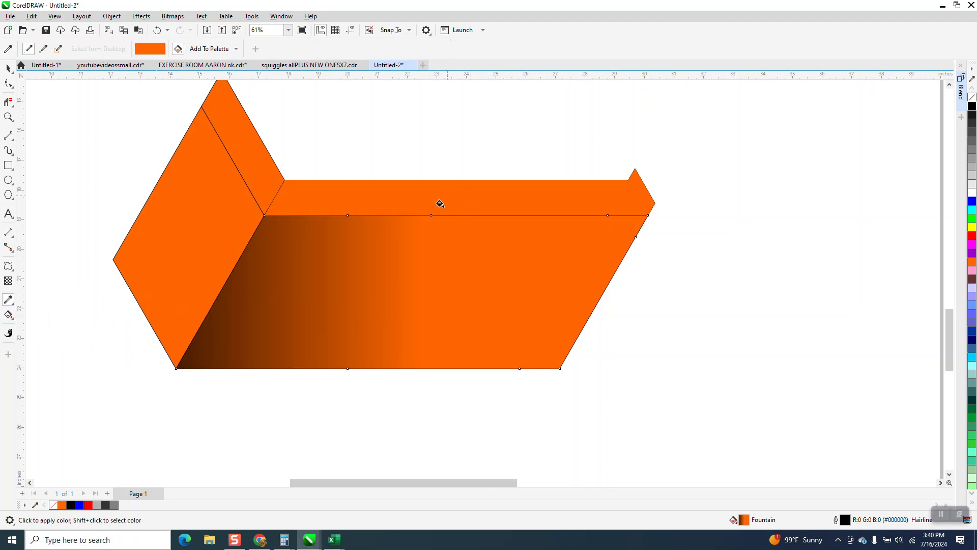
pyautogui.click(9, 69)
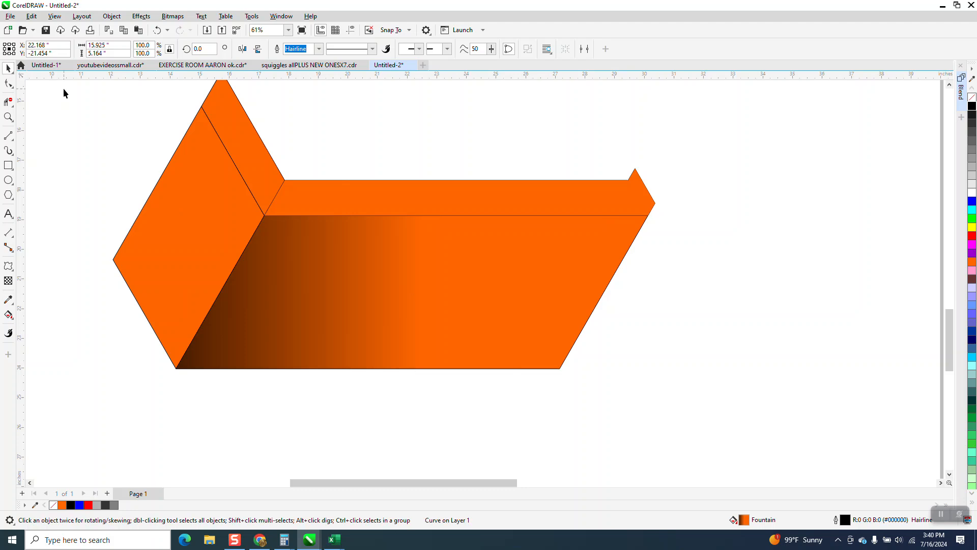
# - Copy the large lower band's orange-to-black fountain fill onto the narrow strip with the Attributes Eyedropper
pyautogui.click(13, 317)
pyautogui.moveTo(15, 300)
pyautogui.click(56, 311)
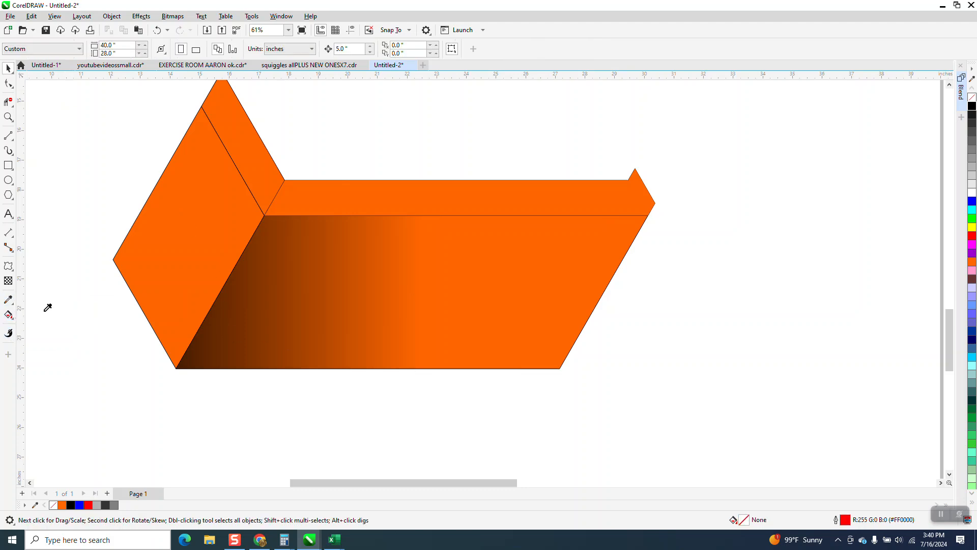
pyautogui.click(392, 320)
pyautogui.click(401, 198)
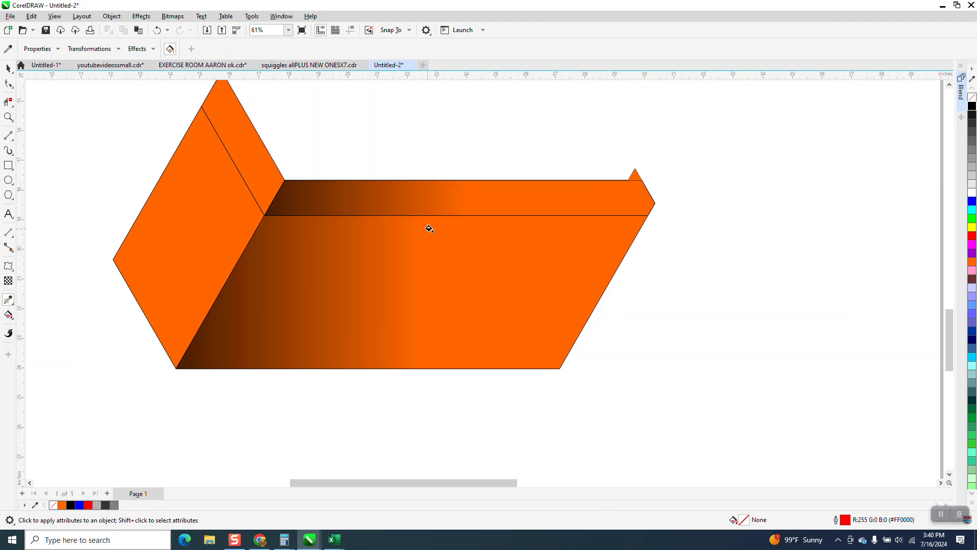
pyautogui.click(9, 68)
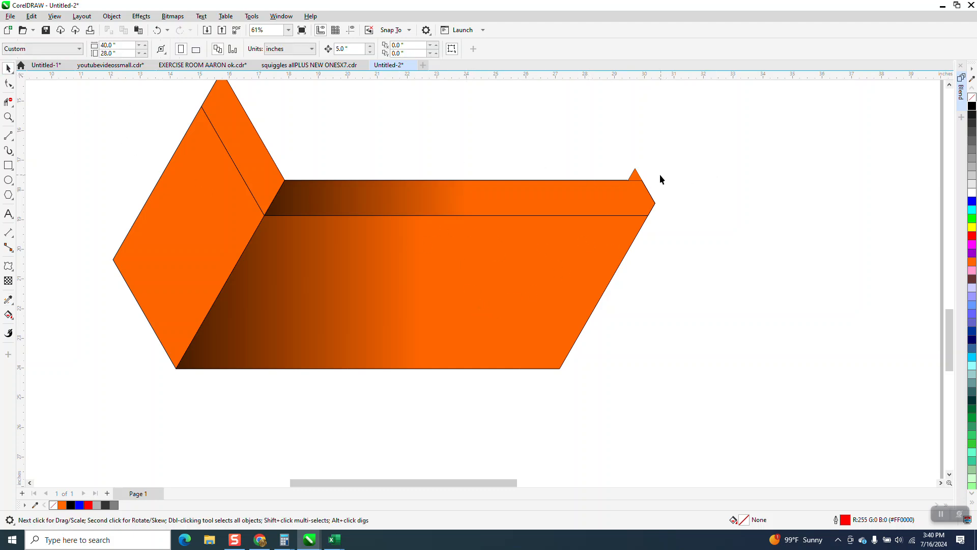
# - Fill the tiny triangular tip above the narrow strip's far end with dark gray
pyautogui.click(636, 181)
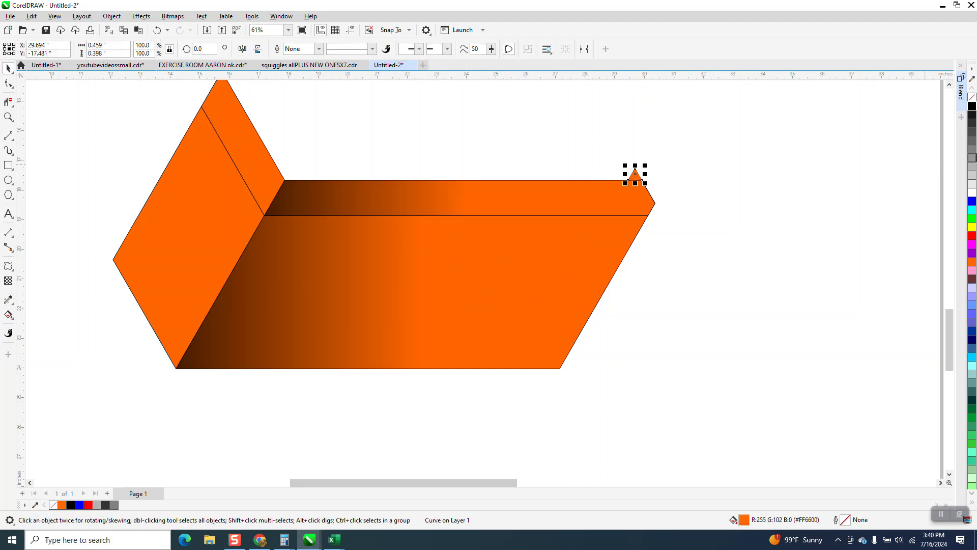
pyautogui.click(973, 135)
pyautogui.click(793, 201)
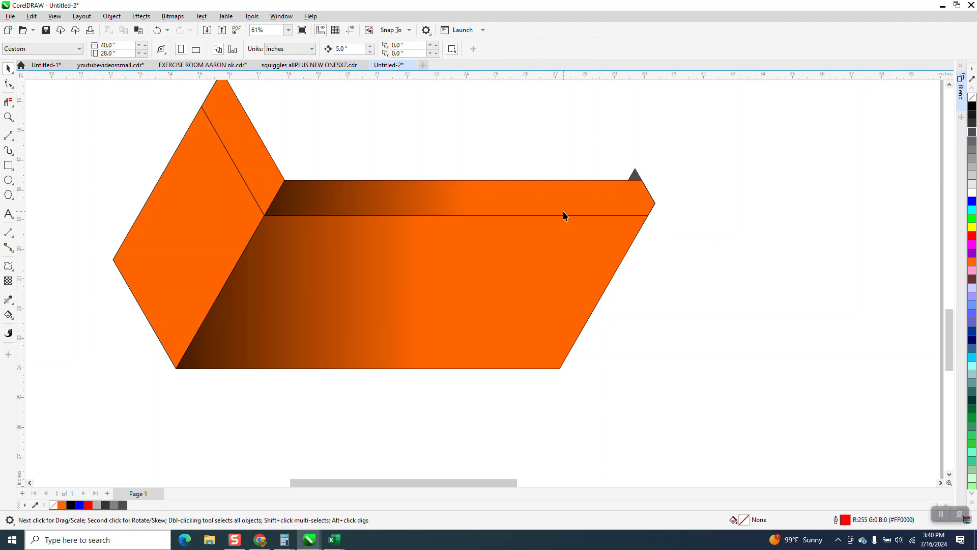
# - Apply an orange-to-black fountain fill to the slanted upper strip, darkening down toward its corner with the narrow horizontal strip
pyautogui.click(231, 112)
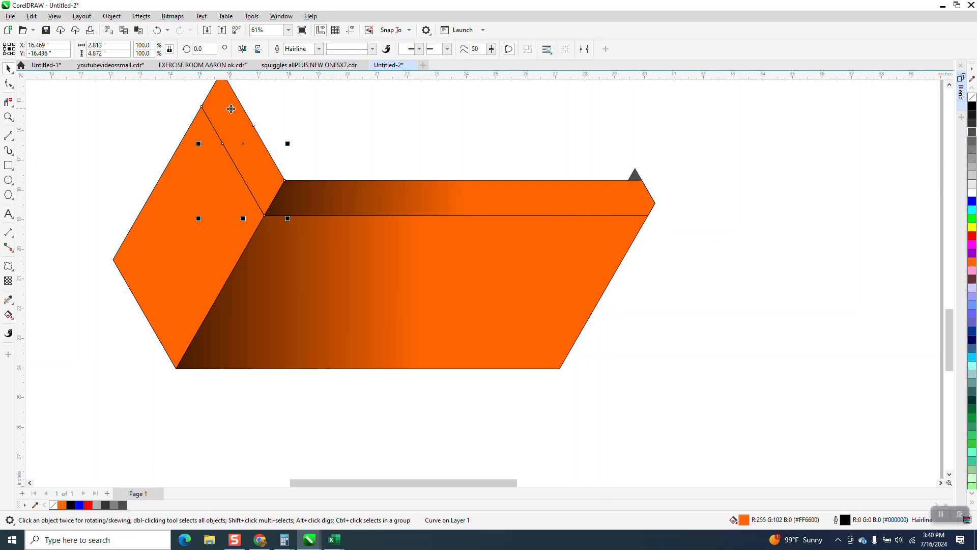
pyautogui.click(9, 315)
pyautogui.click(35, 313)
pyautogui.moveTo(228, 106); pyautogui.dragTo(311, 260)
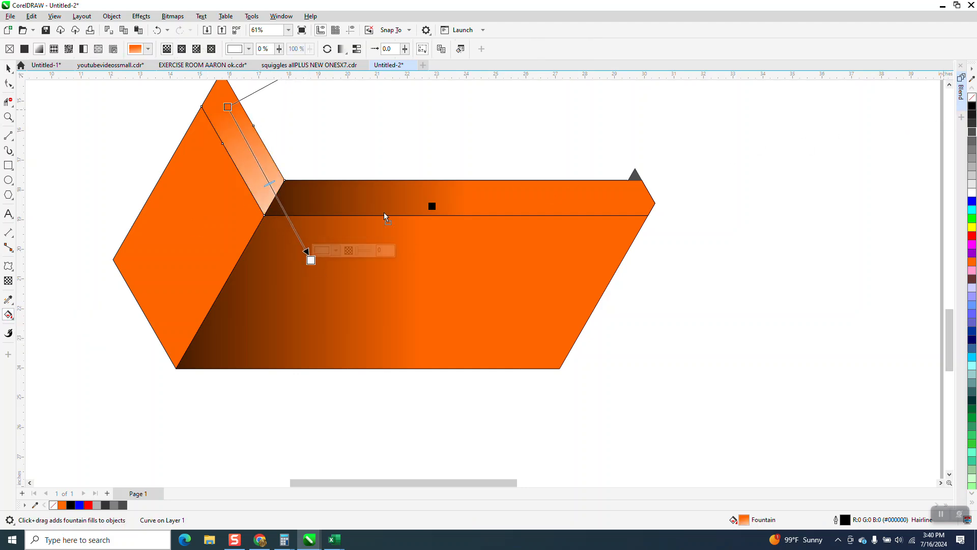
pyautogui.moveTo(384, 212); pyautogui.dragTo(311, 259)
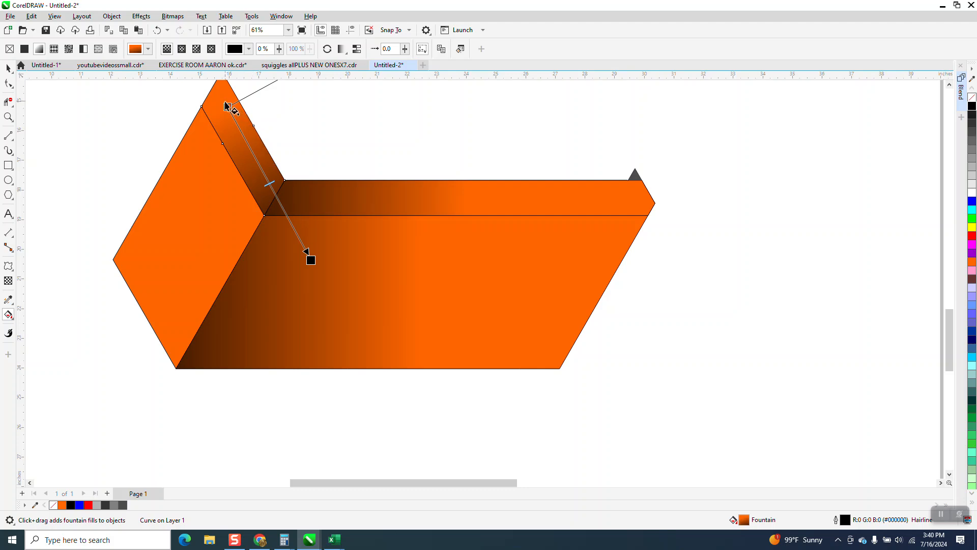
pyautogui.moveTo(227, 105); pyautogui.dragTo(243, 144)
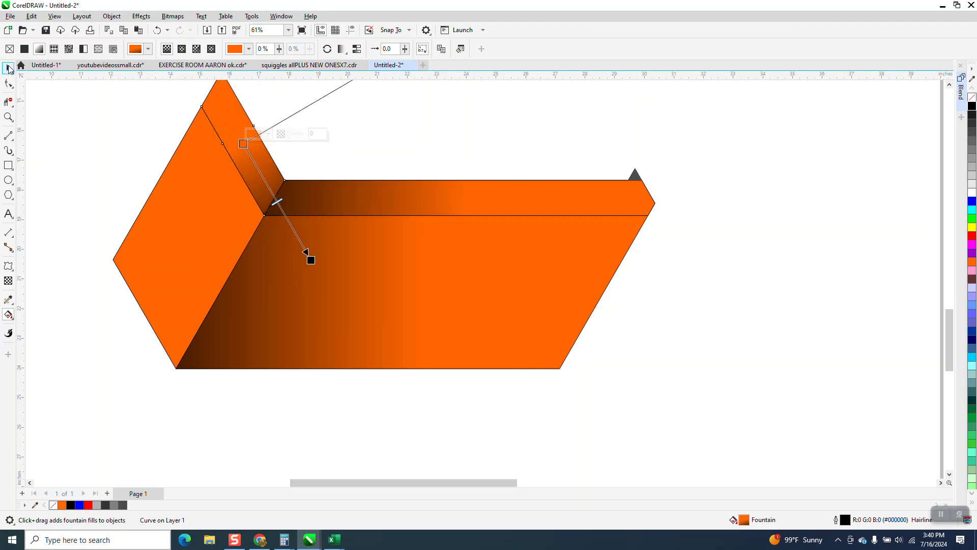
pyautogui.click(8, 69)
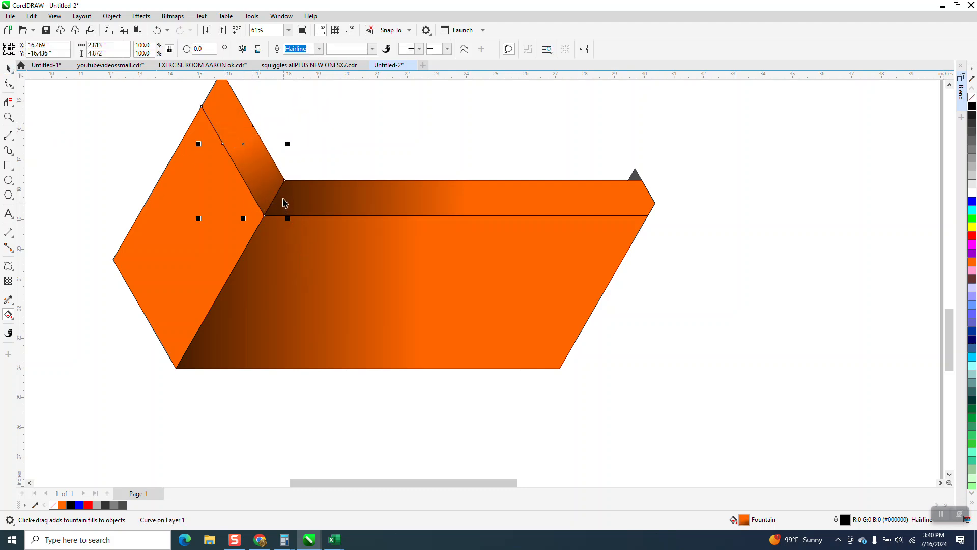
# - Copy the slanted upper strip's fountain fill onto the large left face with the Attributes Eyedropper
pyautogui.click(12, 305)
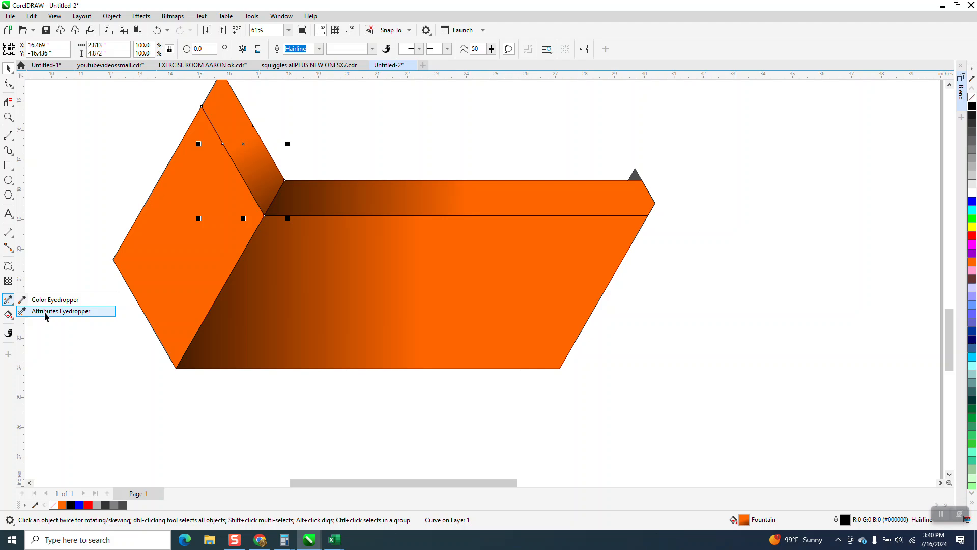
pyautogui.click(54, 311)
pyautogui.click(252, 152)
pyautogui.click(196, 206)
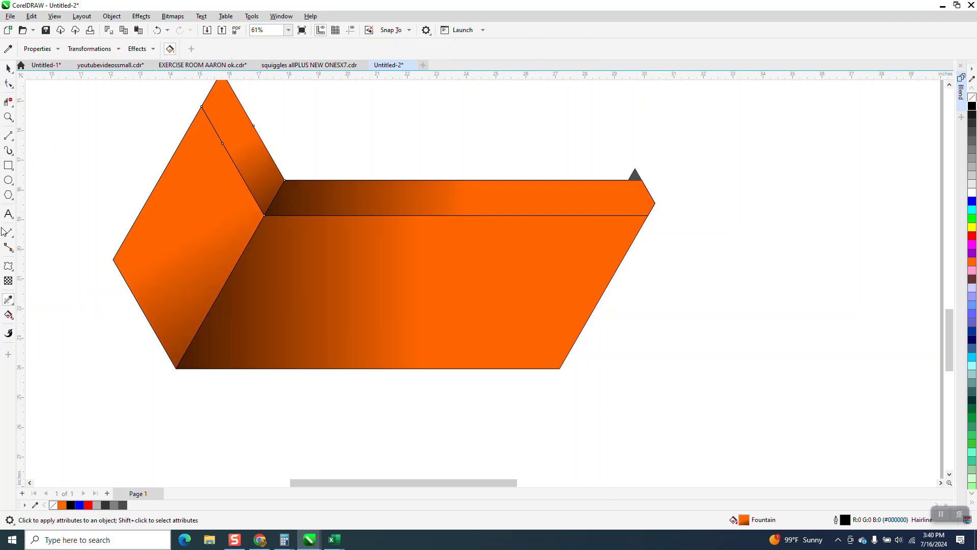
# - Adjust the direction of the orange-to-black fountain fills on the slanted upper strip and the large left face with Interactive Fill
pyautogui.click(13, 304)
pyautogui.click(10, 318)
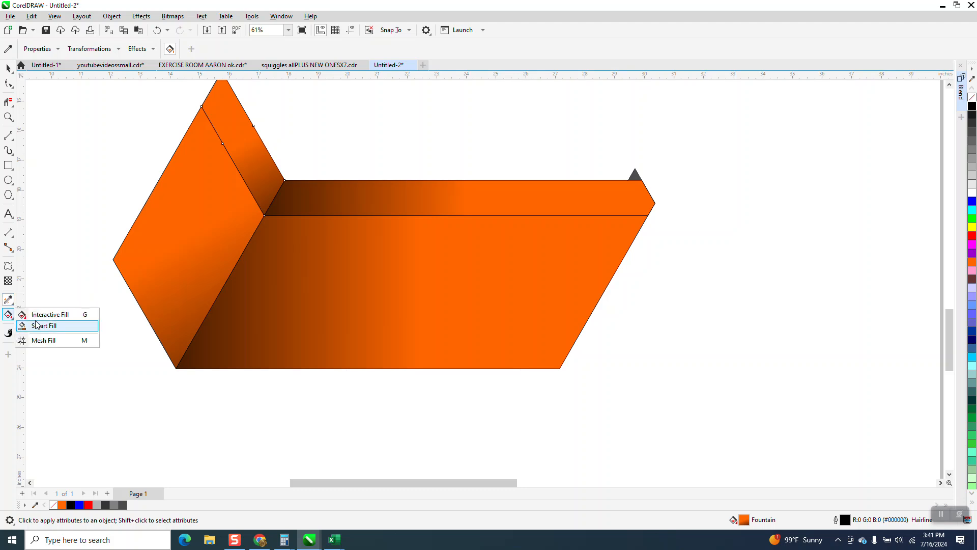
pyautogui.click(50, 315)
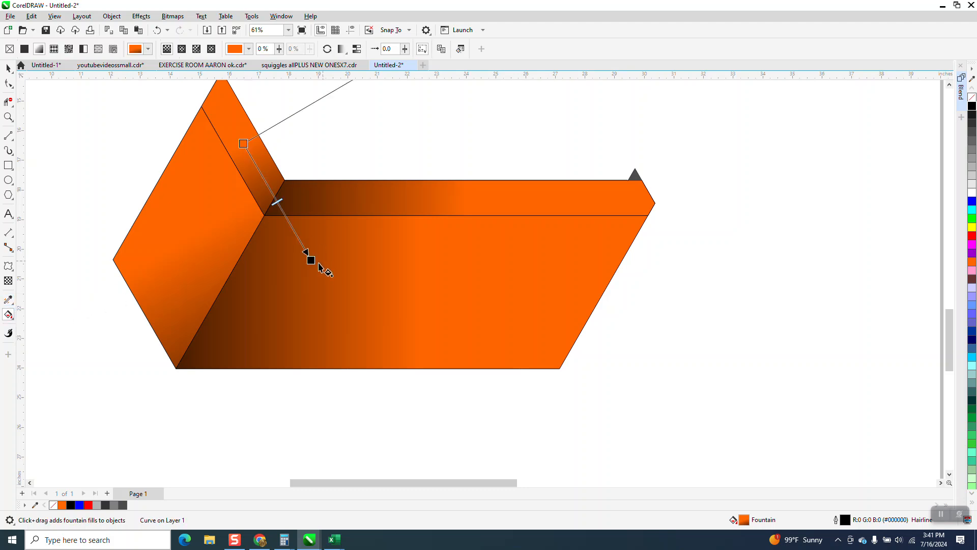
pyautogui.moveTo(310, 259); pyautogui.dragTo(318, 259)
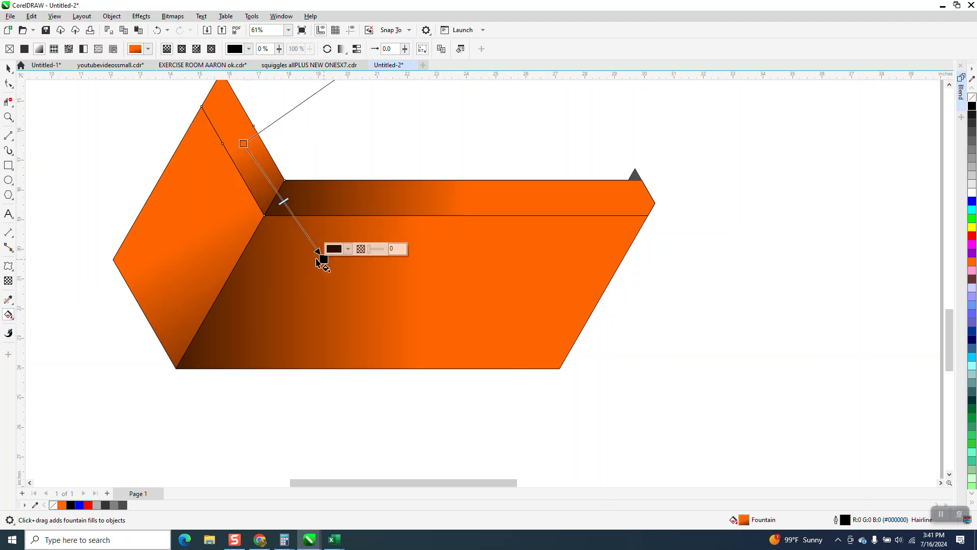
pyautogui.click(224, 246)
pyautogui.moveTo(315, 450); pyautogui.dragTo(334, 441)
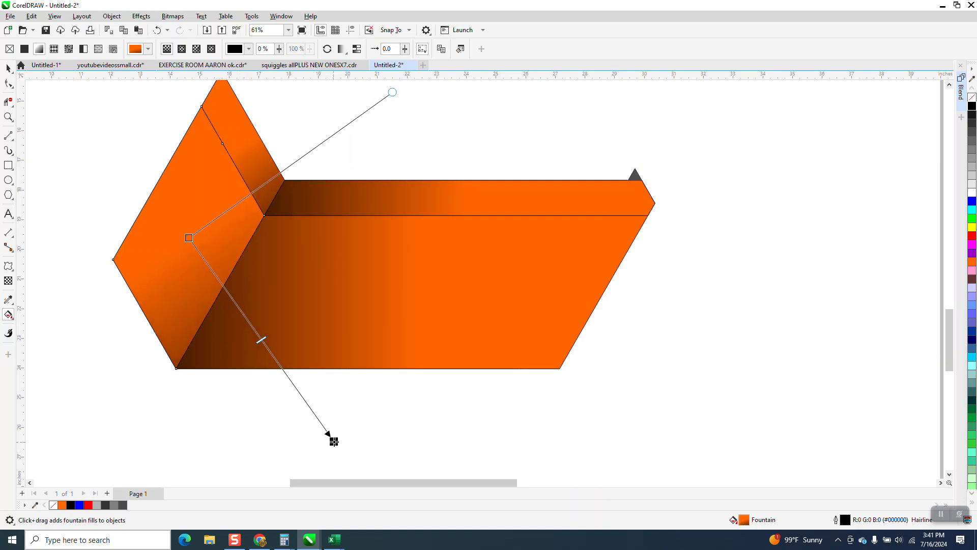
pyautogui.click(9, 68)
# - Select all eight shaded faces of the orange piece and group them
pyautogui.scroll(-3, 159, 275)
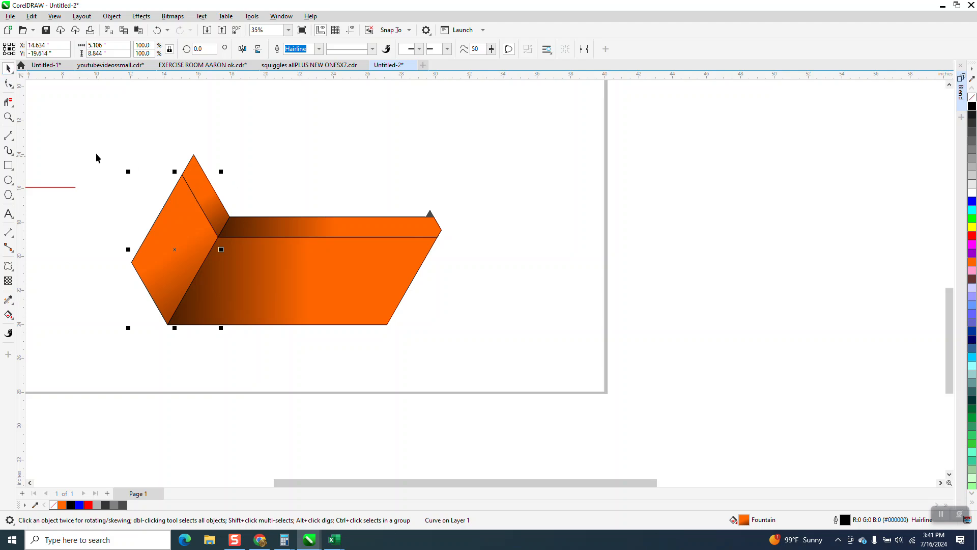
pyautogui.moveTo(85, 136); pyautogui.dragTo(170, 267)
pyautogui.moveTo(554, 389); pyautogui.dragTo(560, 389)
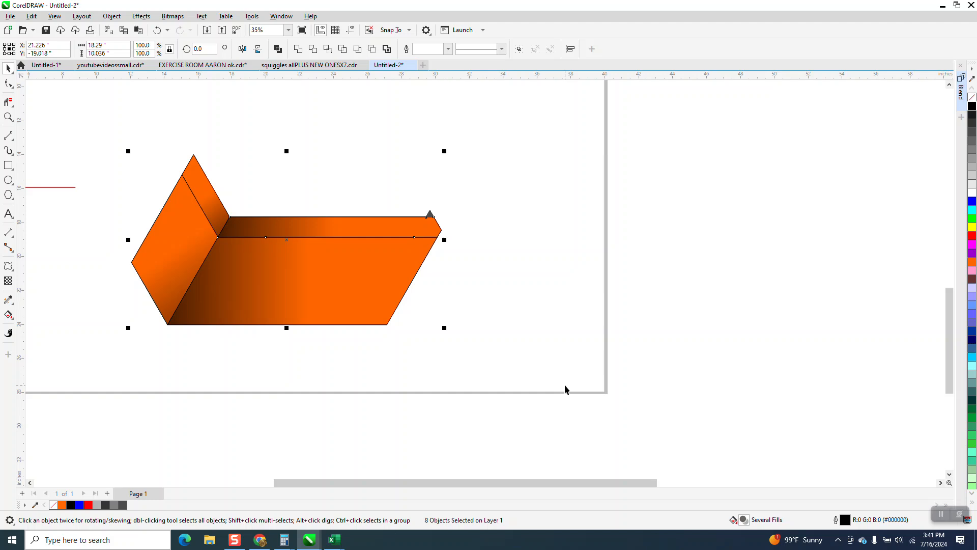
pyautogui.click(157, 30)
pyautogui.moveTo(80, 129); pyautogui.dragTo(560, 373)
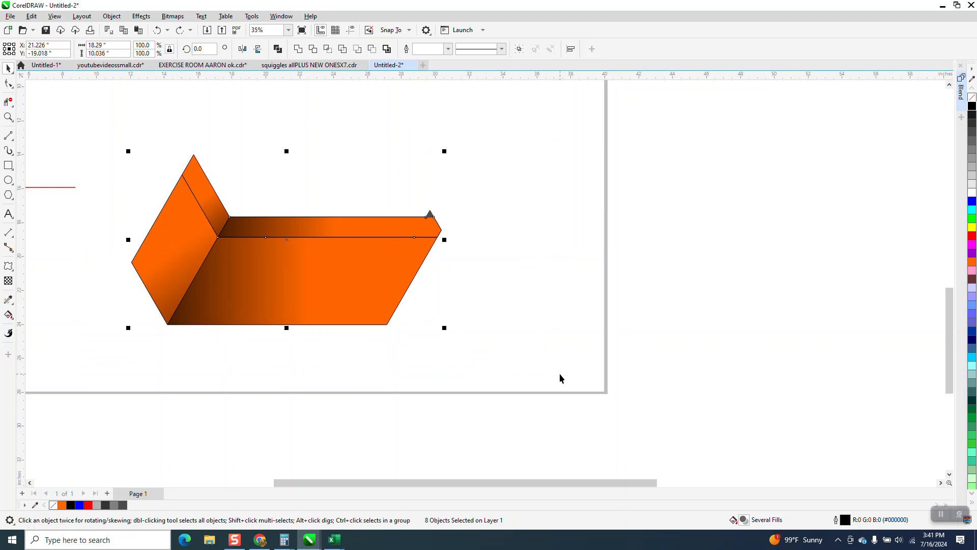
pyautogui.hotkey('ctrl', 'g')
pyautogui.press('Right')
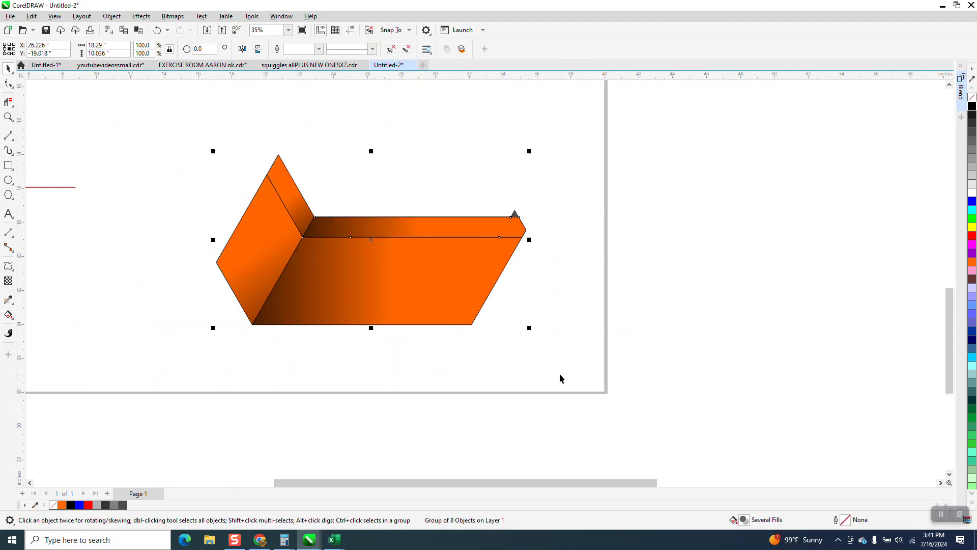
pyautogui.press('Left')
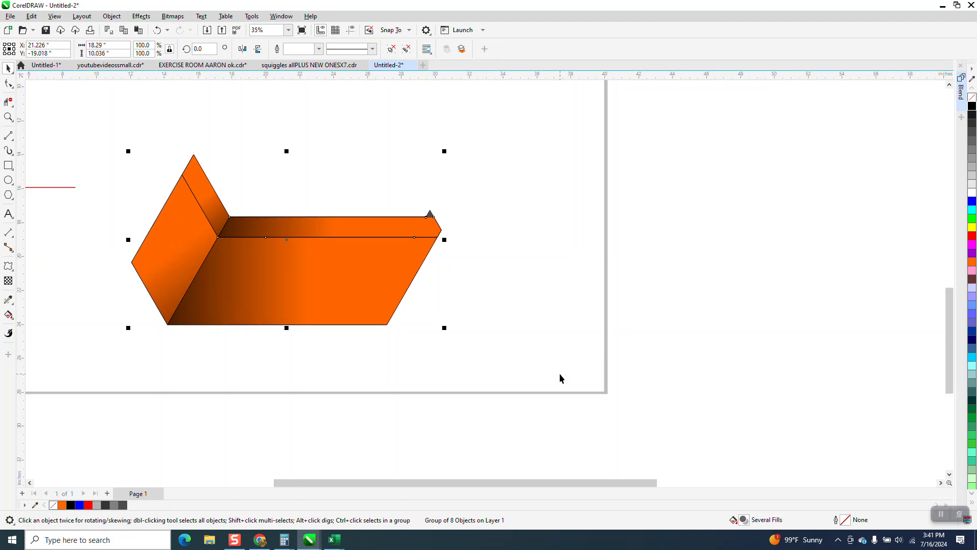
# - Rotate a copy of the grouped piece 120° about the central hexagon's center and repeat it to complete the three-piece ring
pyautogui.click(306, 264)
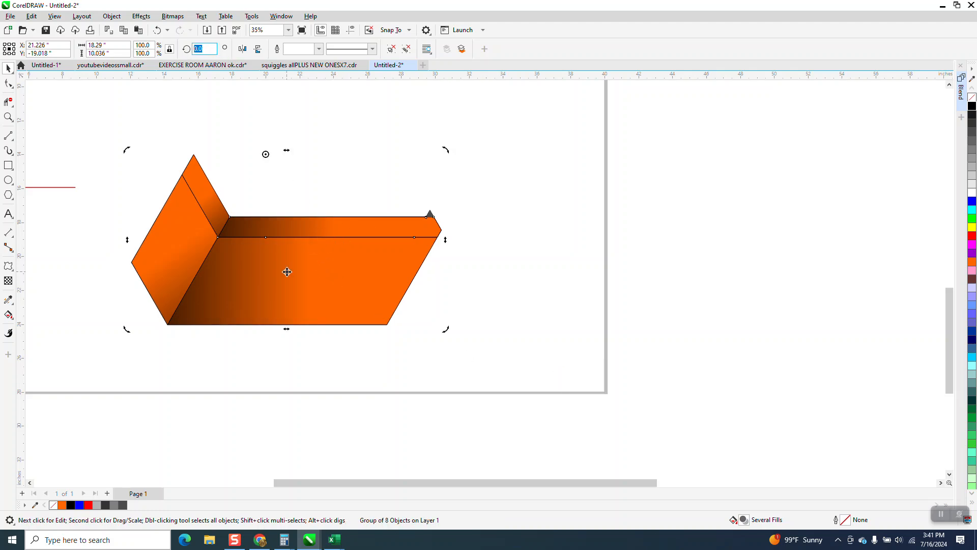
pyautogui.write('120')
pyautogui.press('Return')
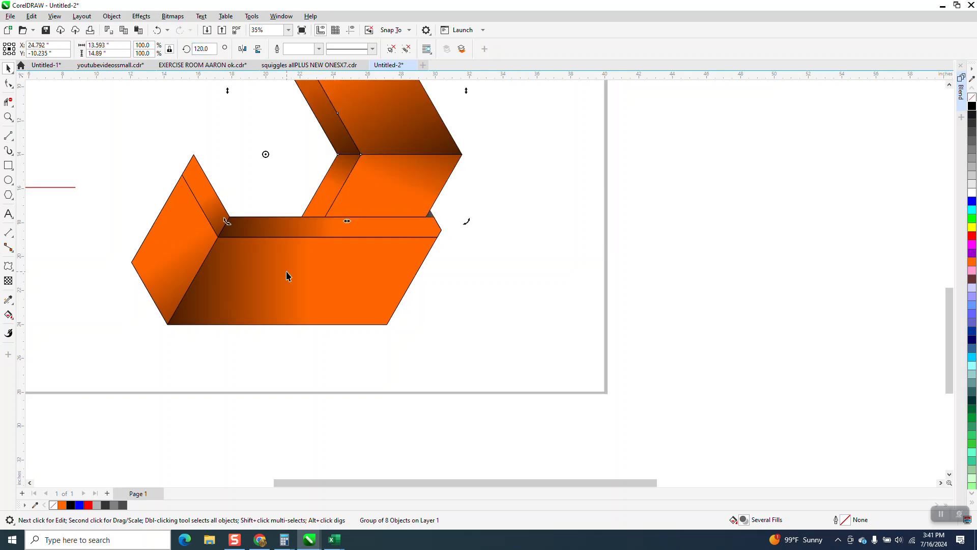
pyautogui.hotkey('ctrl', 'r')
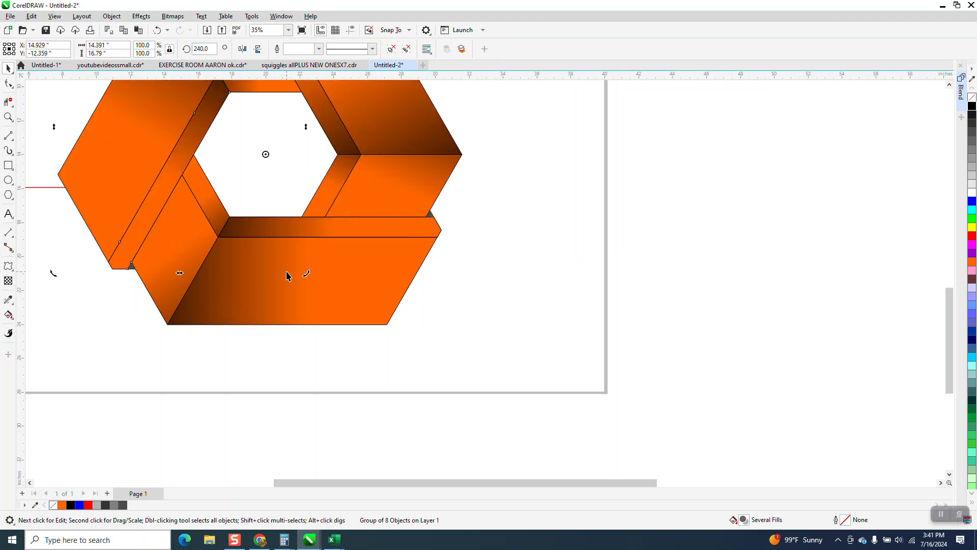
pyautogui.scroll(-2, 556, 359)
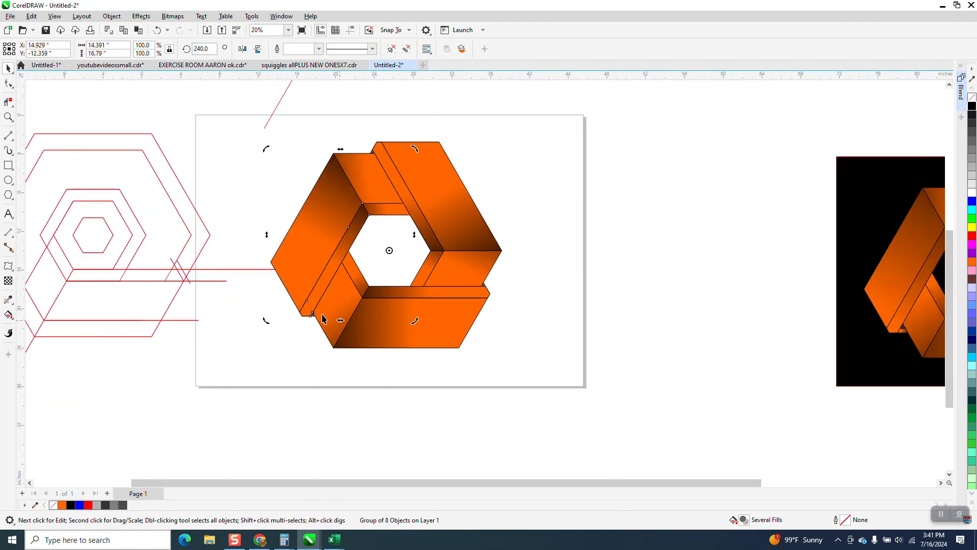
# - Delete the red construction lines and hexagons beside the page's left edge
pyautogui.click(193, 263)
pyautogui.press('Delete')
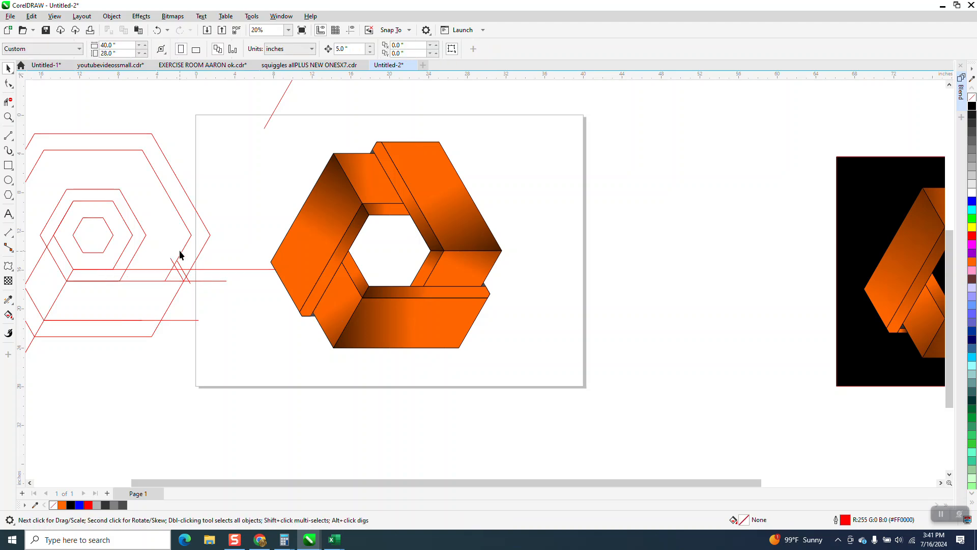
pyautogui.click(180, 254)
pyautogui.press('Delete')
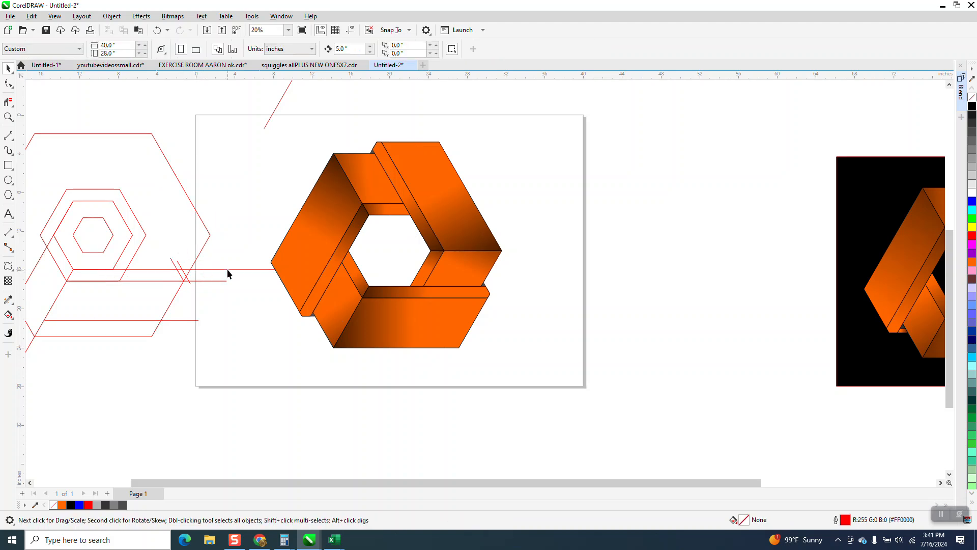
pyautogui.click(227, 268)
pyautogui.press('Delete')
pyautogui.click(226, 281)
pyautogui.press('Delete')
pyautogui.scroll(-2, 225, 194)
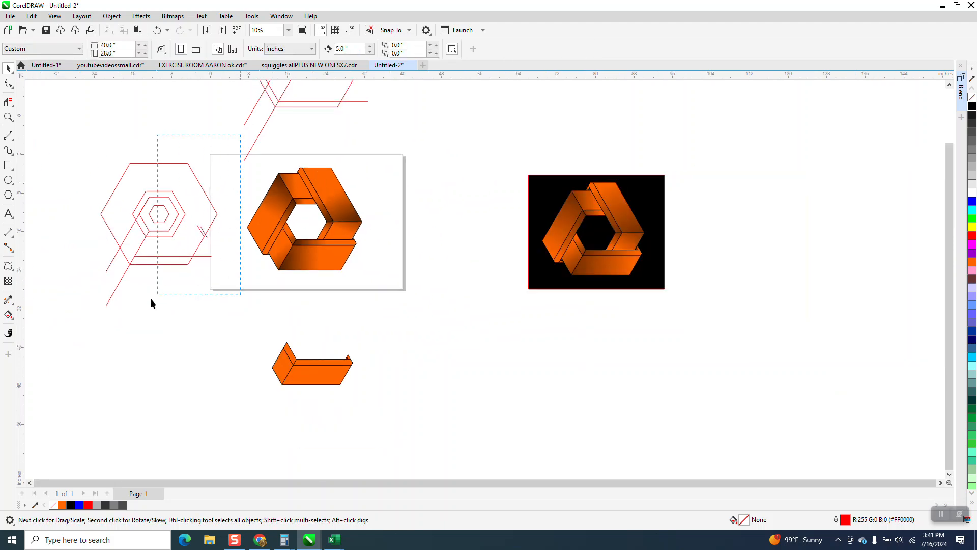
pyautogui.moveTo(151, 304); pyautogui.dragTo(70, 336)
pyautogui.press('Delete')
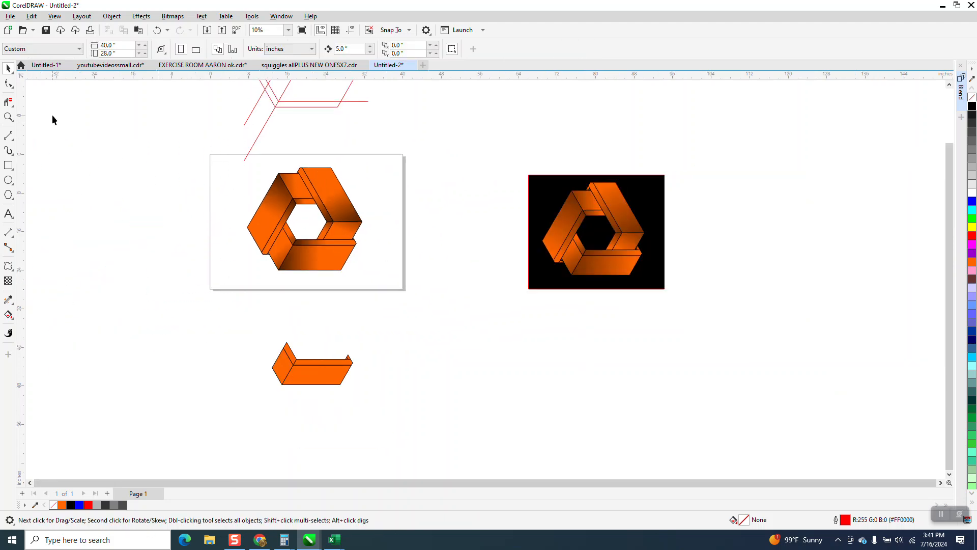
# - Recolor the orange ends of the fountain fills on the upper-right piece's four faces to blue
pyautogui.click(8, 116)
pyautogui.moveTo(327, 201); pyautogui.dragTo(407, 251)
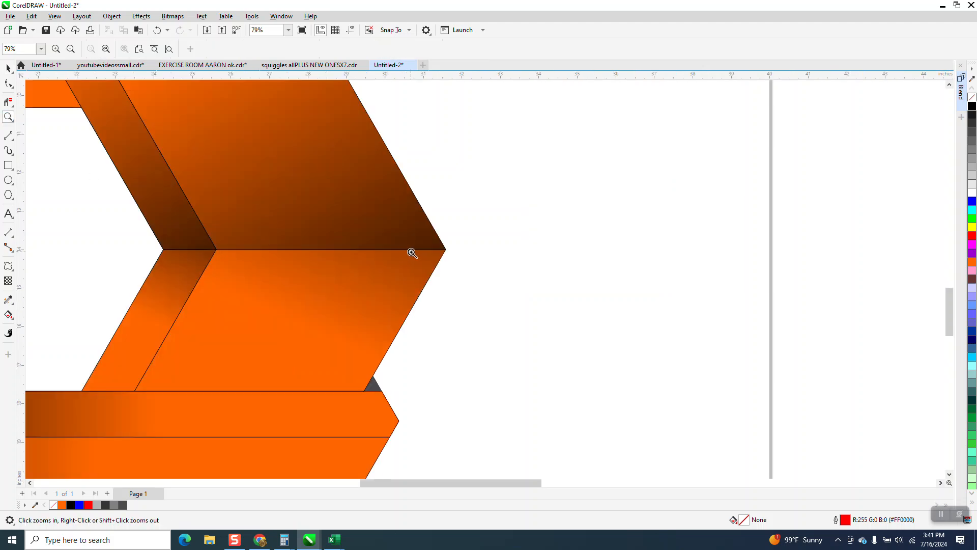
pyautogui.scroll(-3, 502, 275)
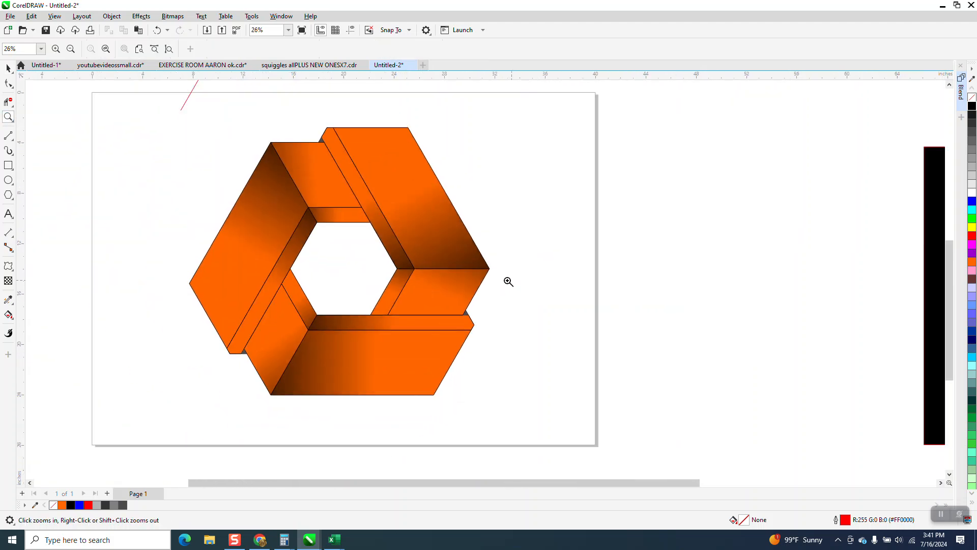
pyautogui.click(8, 68)
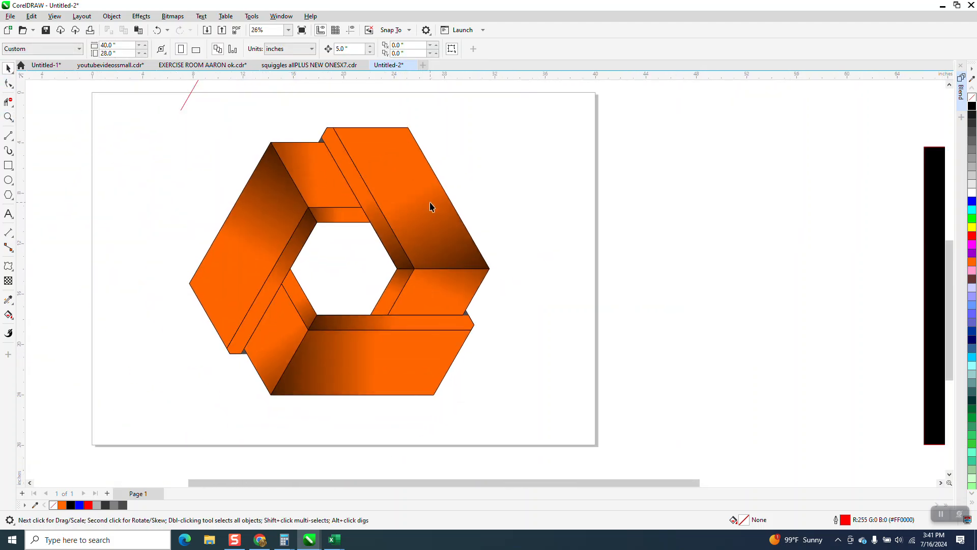
pyautogui.click(408, 209)
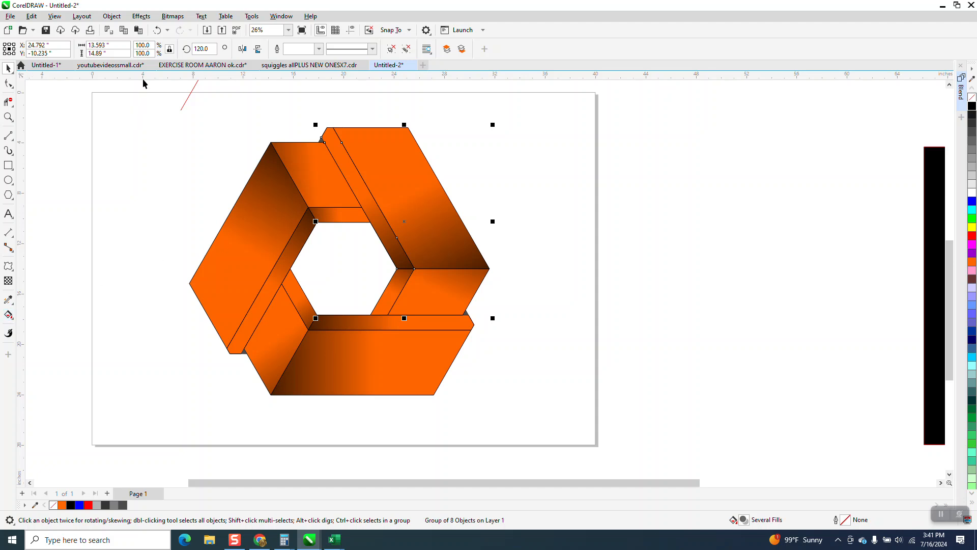
pyautogui.click(13, 324)
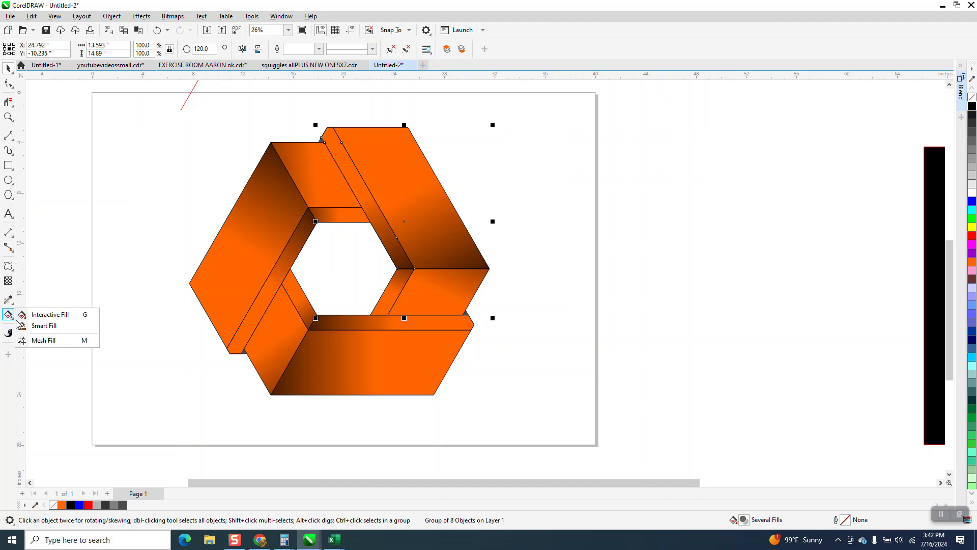
pyautogui.click(28, 315)
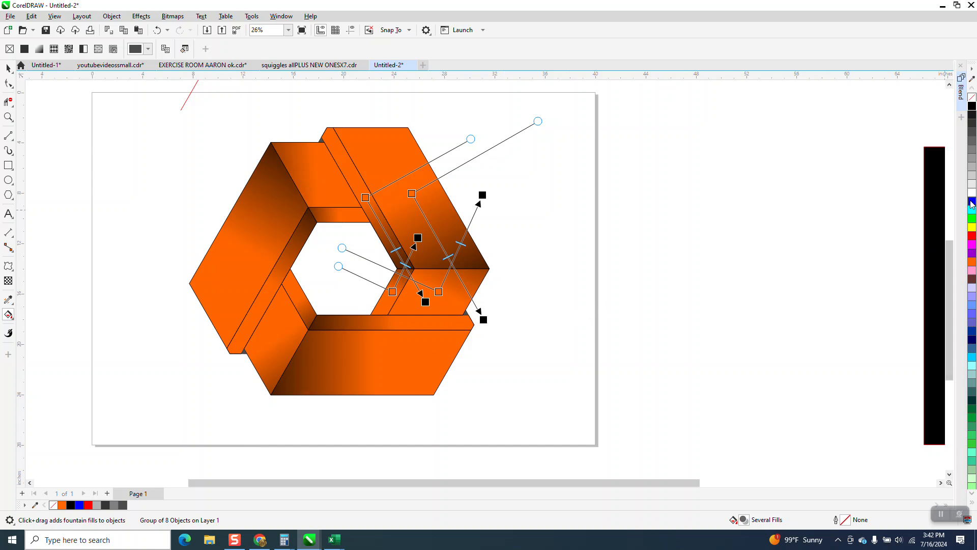
pyautogui.moveTo(971, 204); pyautogui.dragTo(395, 288)
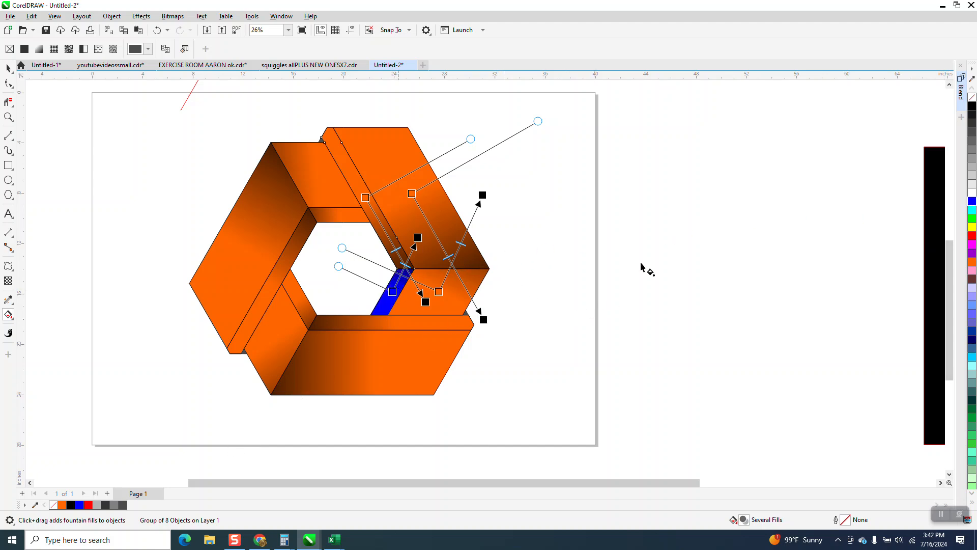
pyautogui.moveTo(974, 205); pyautogui.dragTo(441, 298)
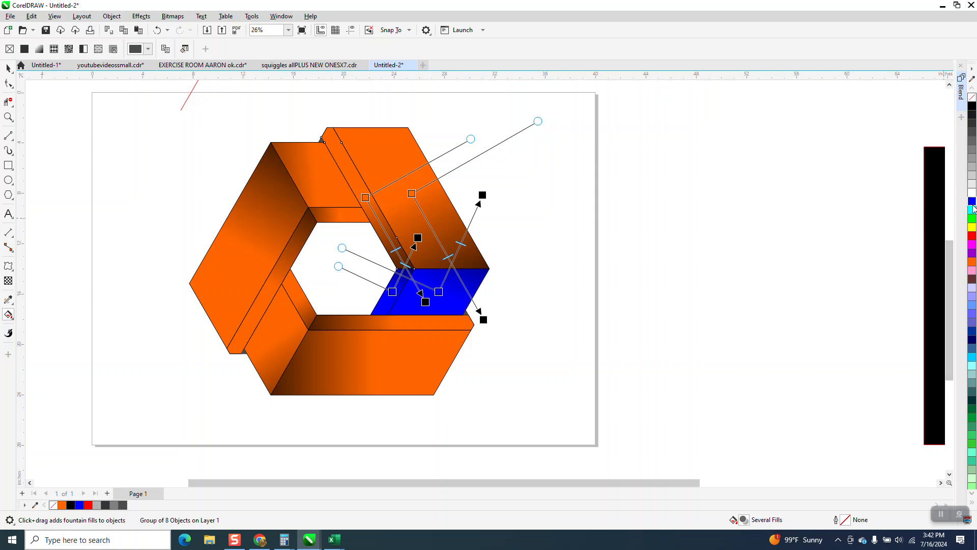
pyautogui.moveTo(909, 216); pyautogui.dragTo(366, 201)
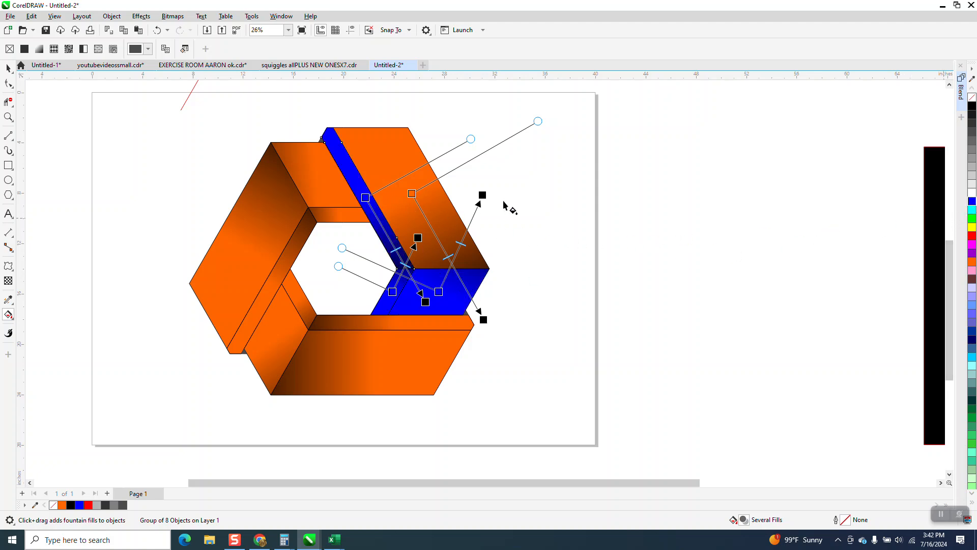
pyautogui.moveTo(972, 204); pyautogui.dragTo(413, 202)
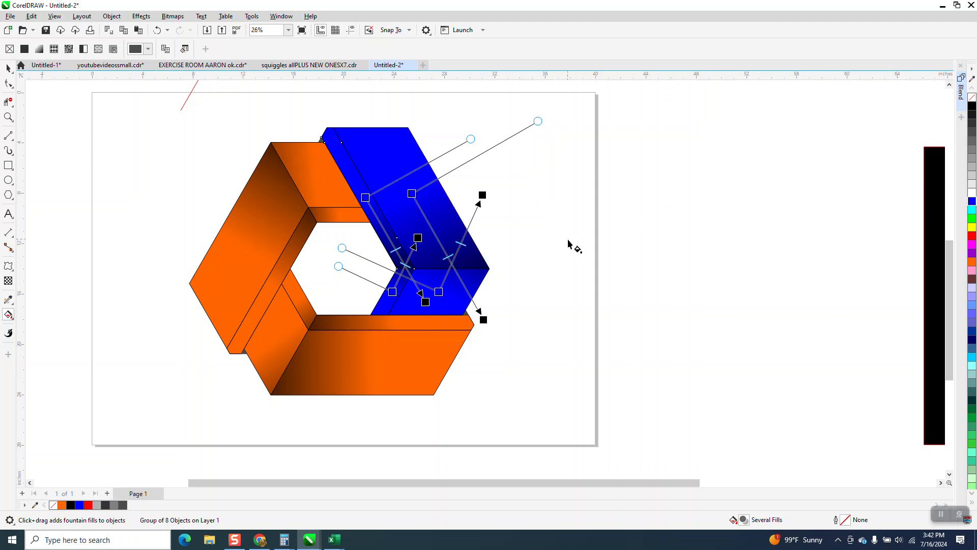
pyautogui.click(8, 67)
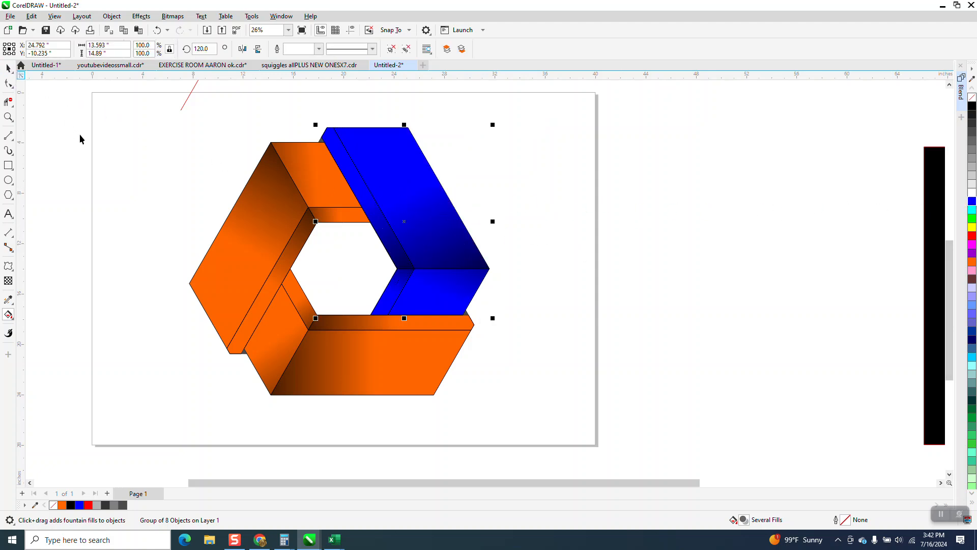
# - Recolor the orange ends of the fountain fills on the left piece's four faces to bright green
pyautogui.click(260, 234)
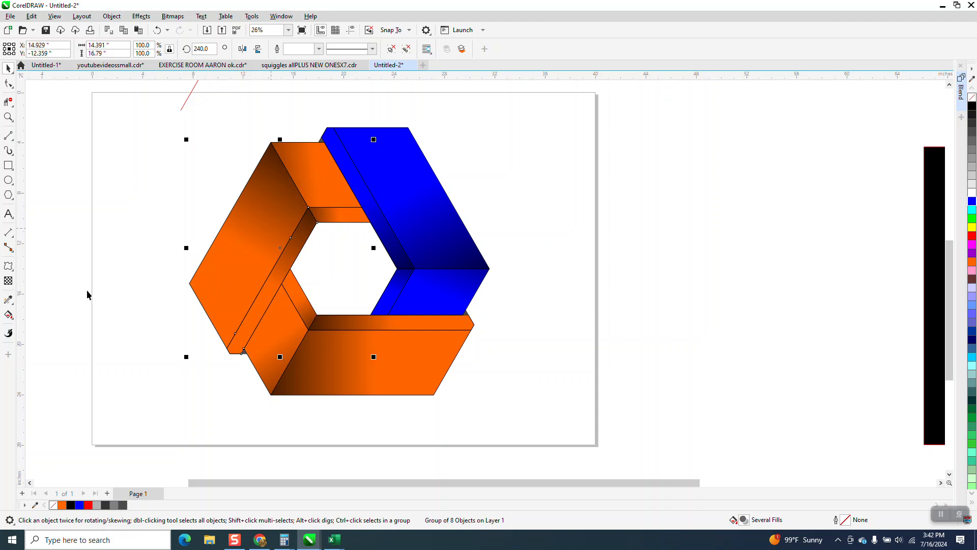
pyautogui.click(12, 319)
pyautogui.click(12, 320)
pyautogui.click(13, 320)
pyautogui.click(41, 318)
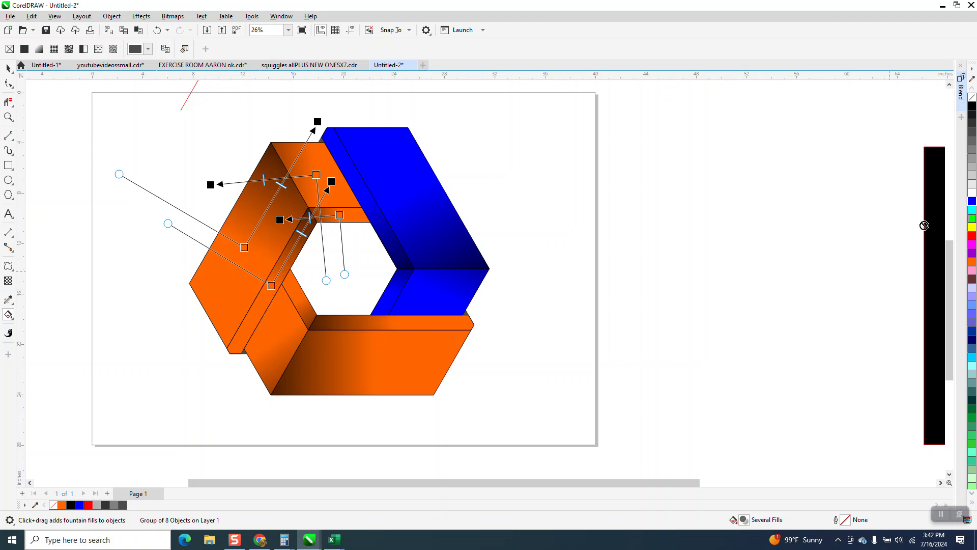
pyautogui.moveTo(925, 226); pyautogui.dragTo(316, 175)
pyautogui.moveTo(964, 226); pyautogui.dragTo(341, 215)
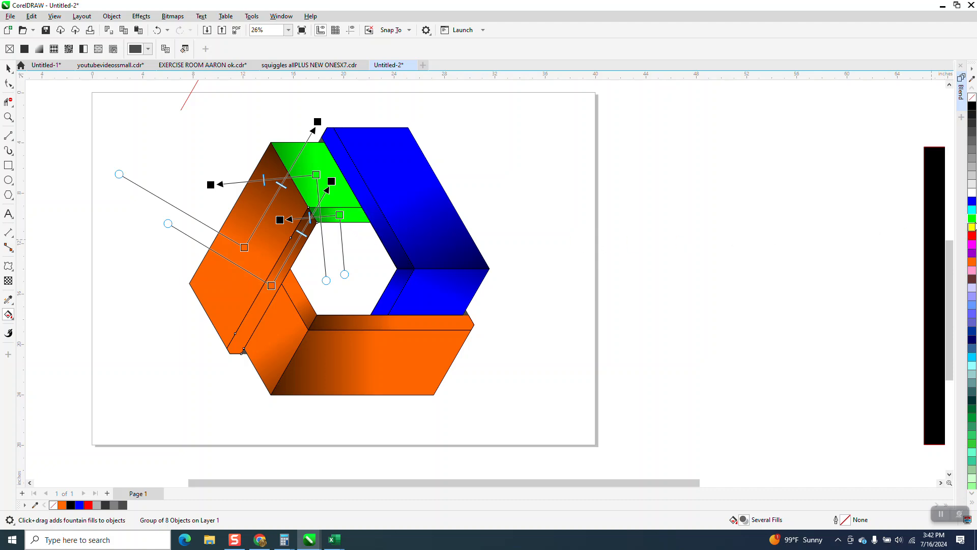
pyautogui.moveTo(824, 235); pyautogui.dragTo(254, 250)
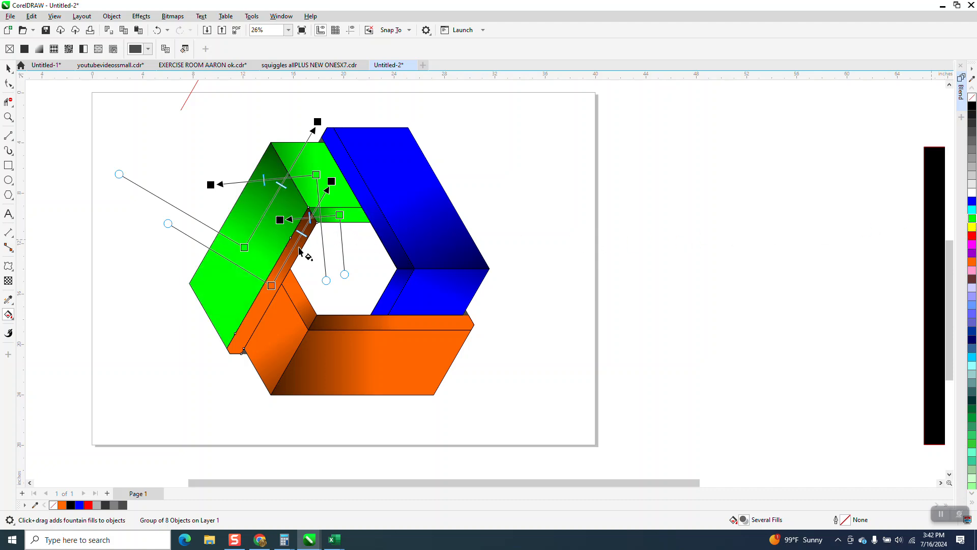
pyautogui.moveTo(972, 219); pyautogui.dragTo(290, 295)
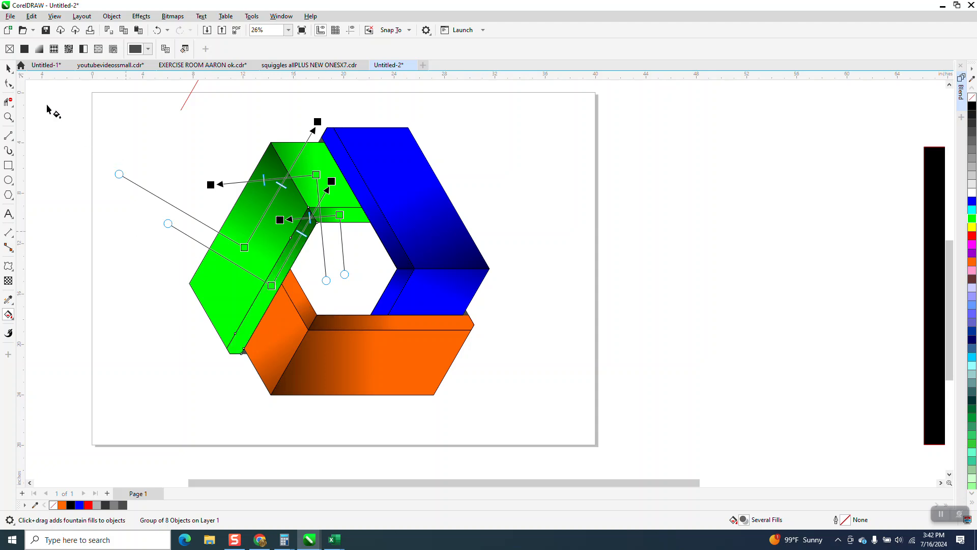
pyautogui.click(8, 68)
# - Delete the leftover red construction lines above the page
pyautogui.scroll(-2, 585, 322)
pyautogui.click(269, 240)
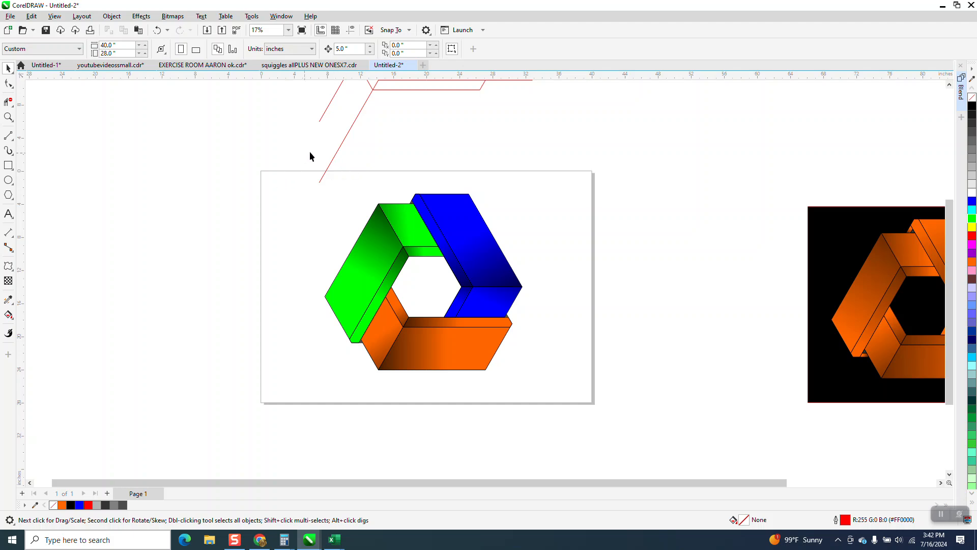
pyautogui.click(336, 158)
pyautogui.press('Delete')
# - Draw a rectangle about 33.6 by 26.5 inches around the whole logo and fill it with black
pyautogui.click(8, 165)
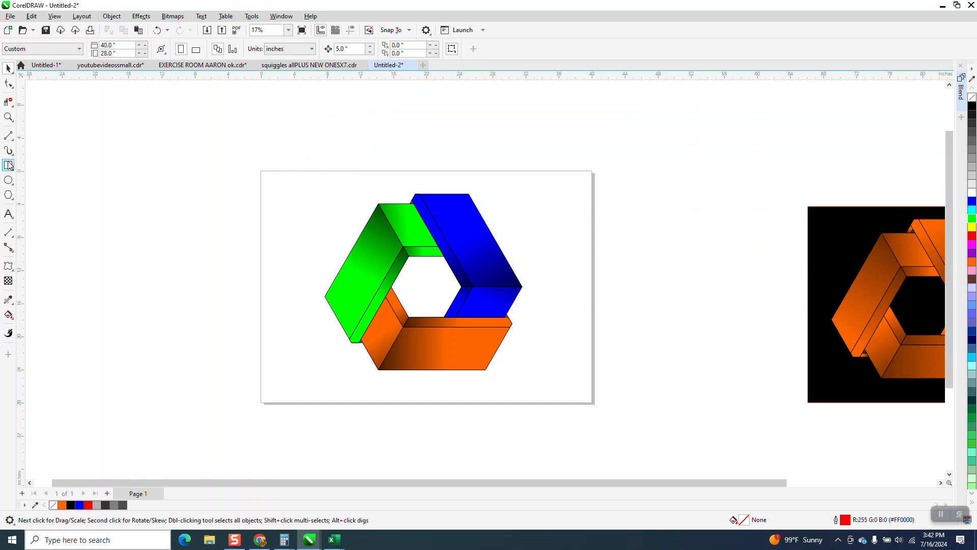
pyautogui.moveTo(308, 176)
pyautogui.mouseDown()
pyautogui.moveTo(480, 342)
pyautogui.moveTo(587, 395)
pyautogui.mouseUp()
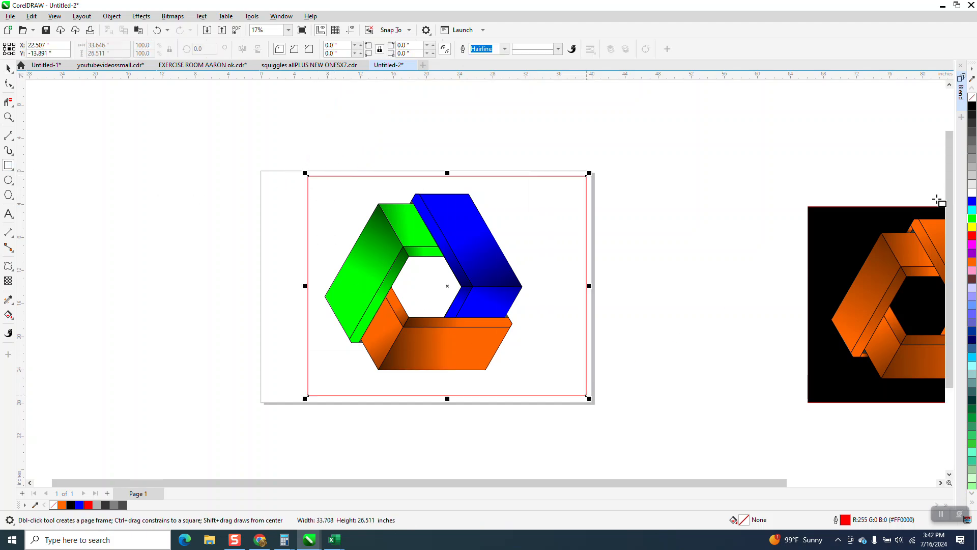
pyautogui.click(972, 106)
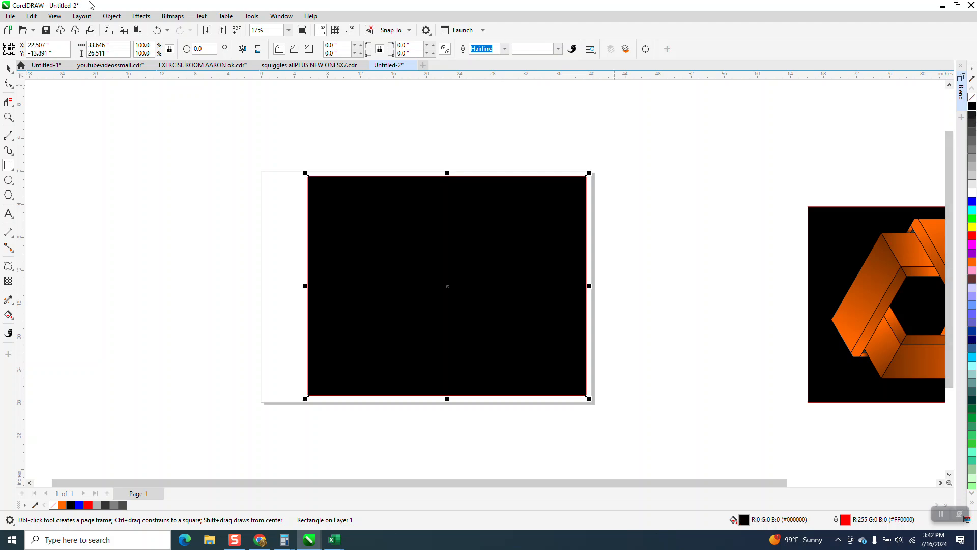
# - Send the black rectangle behind the three logo pieces as their background
pyautogui.click(112, 17)
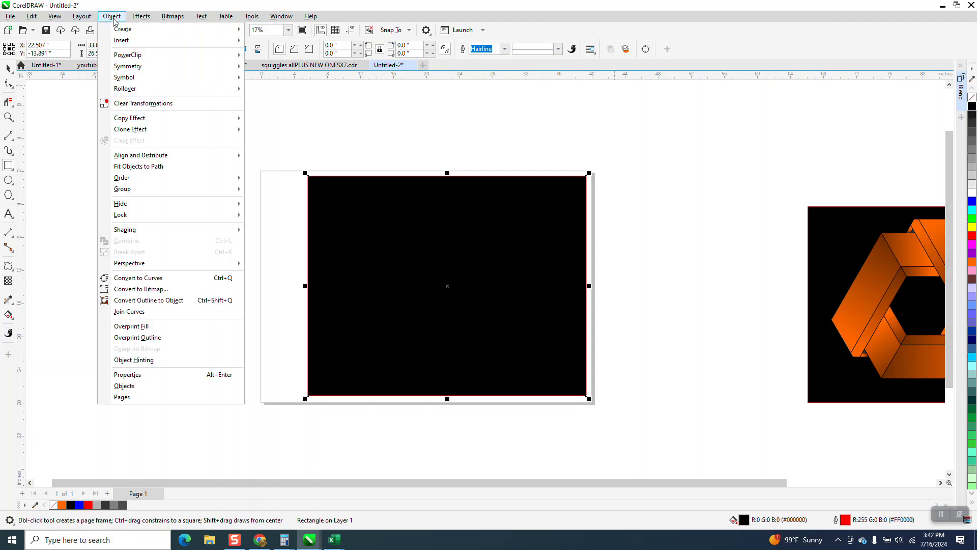
pyautogui.moveTo(132, 194)
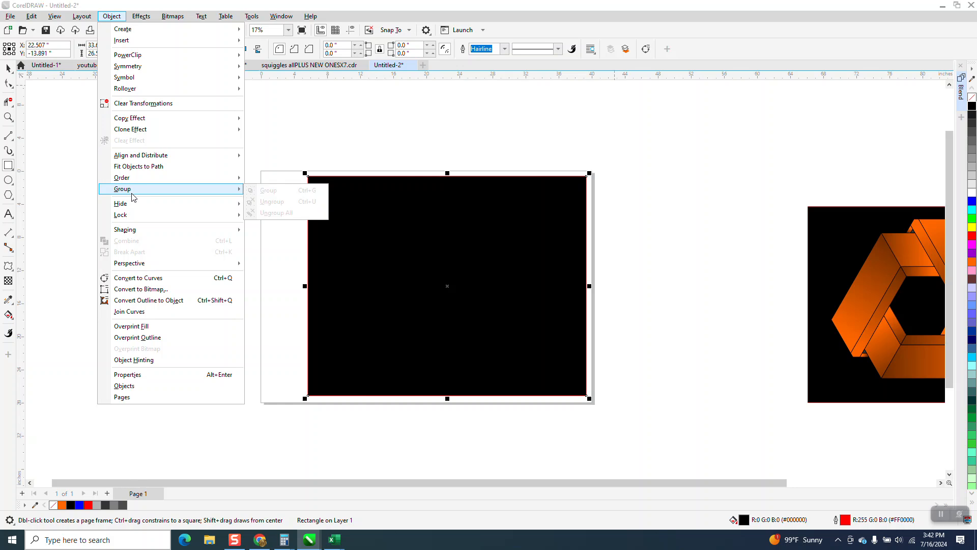
pyautogui.moveTo(155, 179)
pyautogui.click(288, 189)
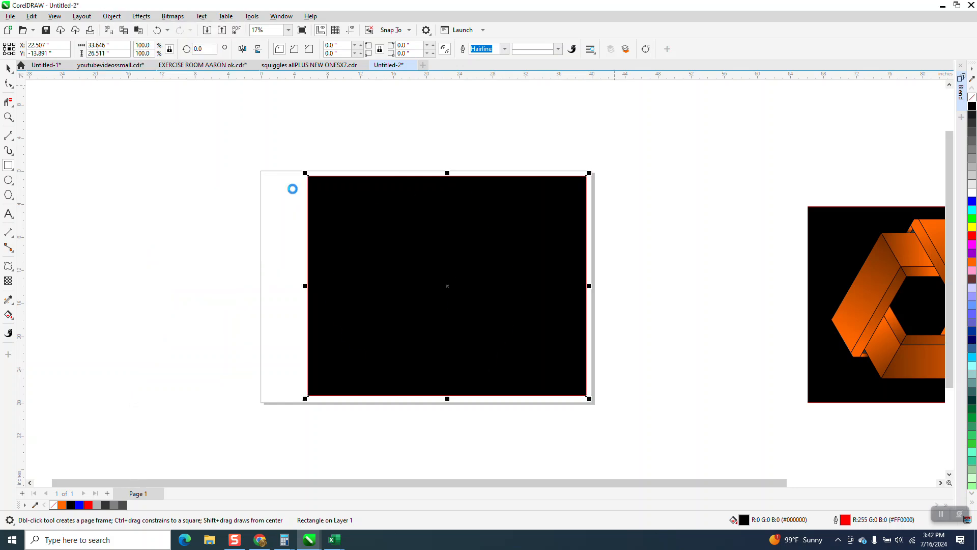
pyautogui.click(8, 117)
pyautogui.moveTo(321, 195); pyautogui.dragTo(617, 413)
pyautogui.scroll(-1, 618, 388)
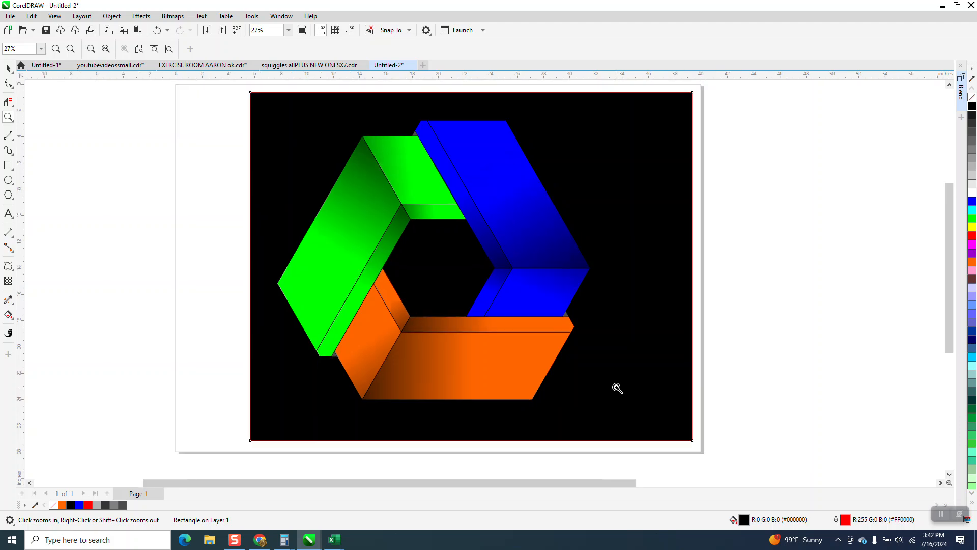